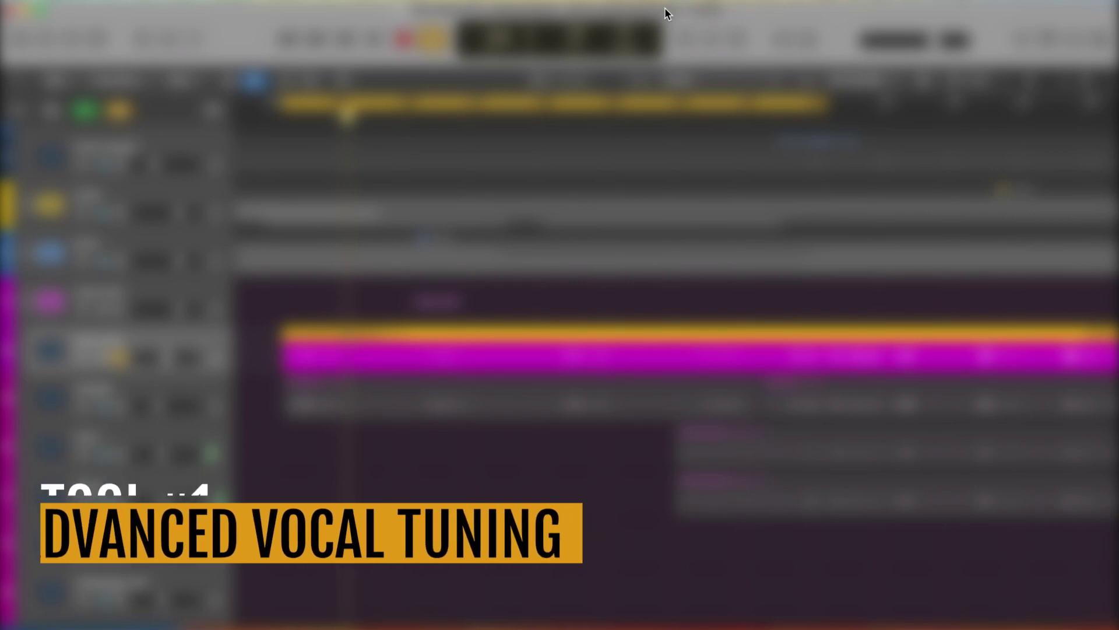
Open the VOX LEAD region in the track editor with Flex on in Flex Pitch mode.
{"action": "key", "text": "e"}
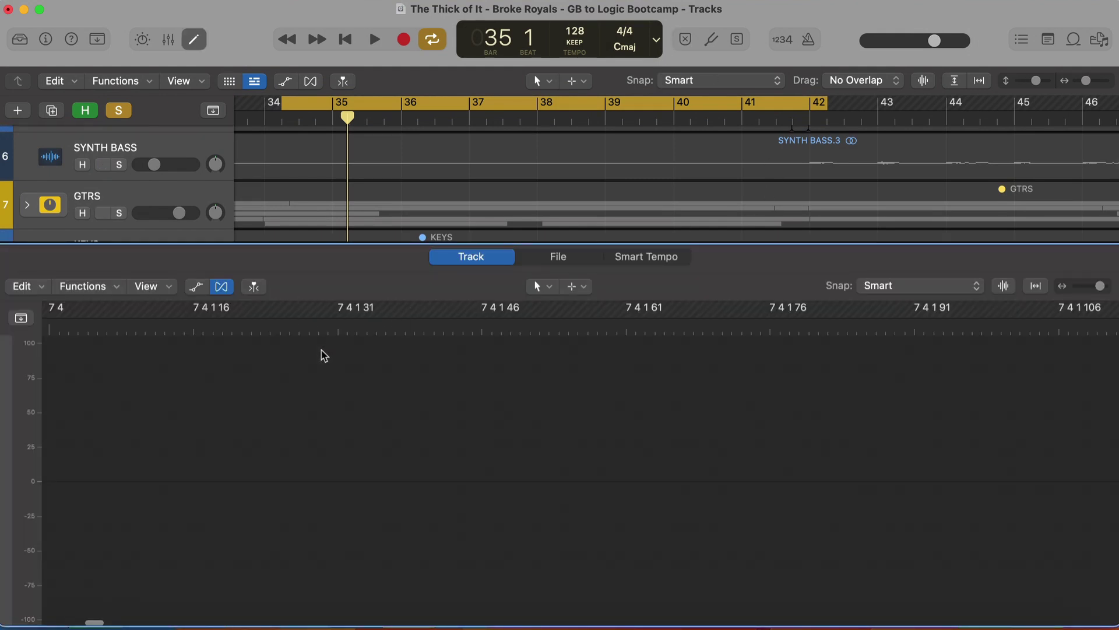
{"action": "scroll", "coordinate": [221, 181], "scroll_direction": "down", "scroll_amount": 15}
{"action": "left_click", "coordinate": [223, 211]}
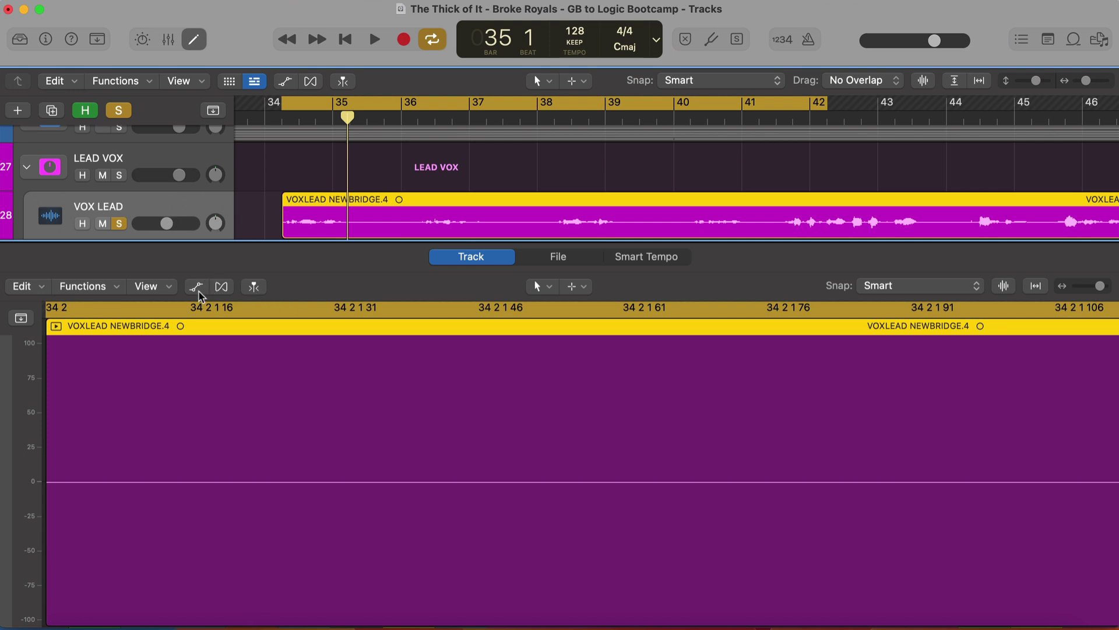
{"action": "left_click", "coordinate": [222, 287]}
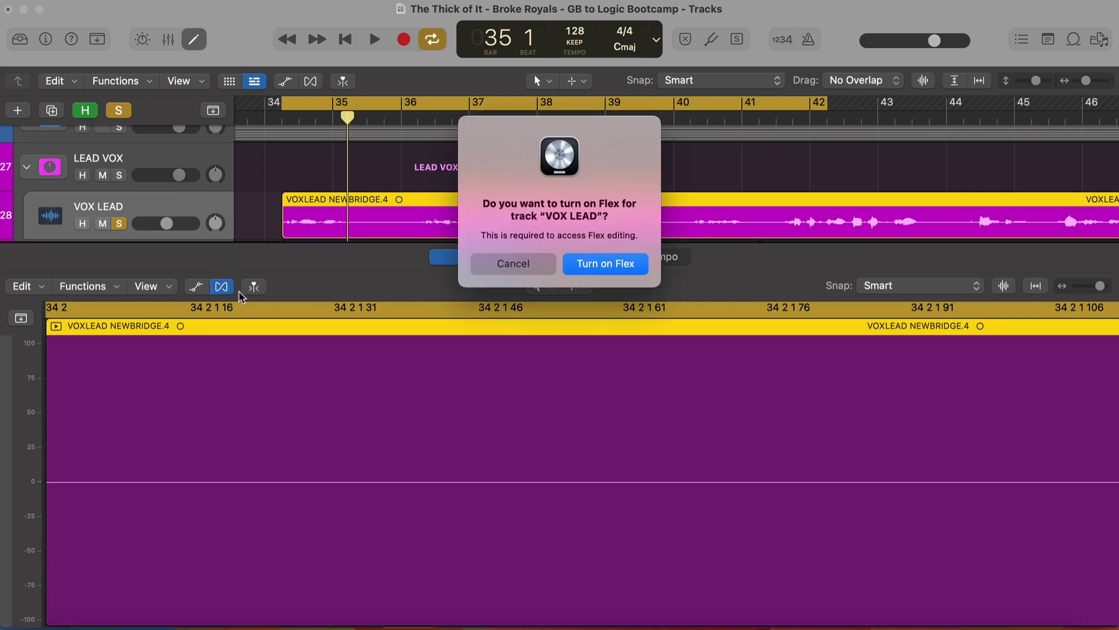
{"action": "left_click", "coordinate": [603, 265]}
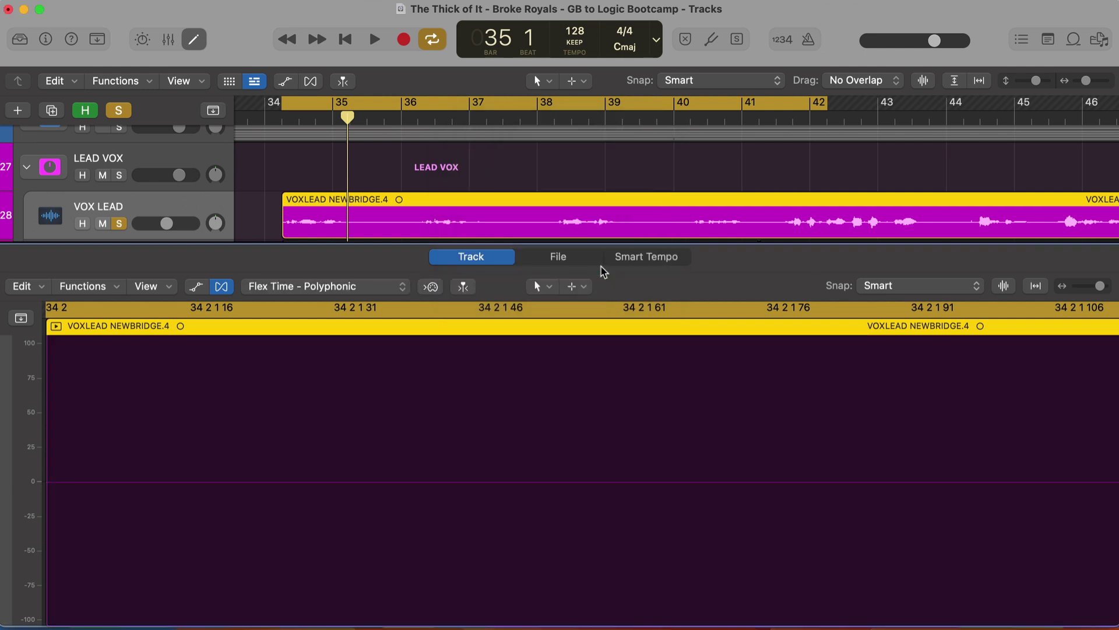
{"action": "left_click", "coordinate": [352, 289]}
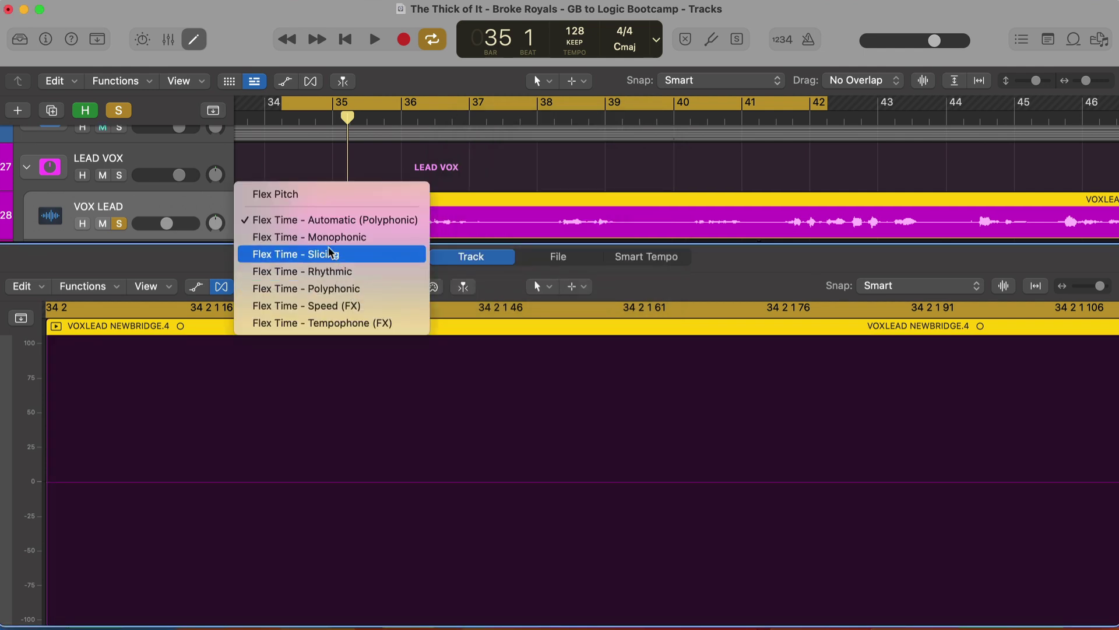
{"action": "left_click", "coordinate": [312, 195]}
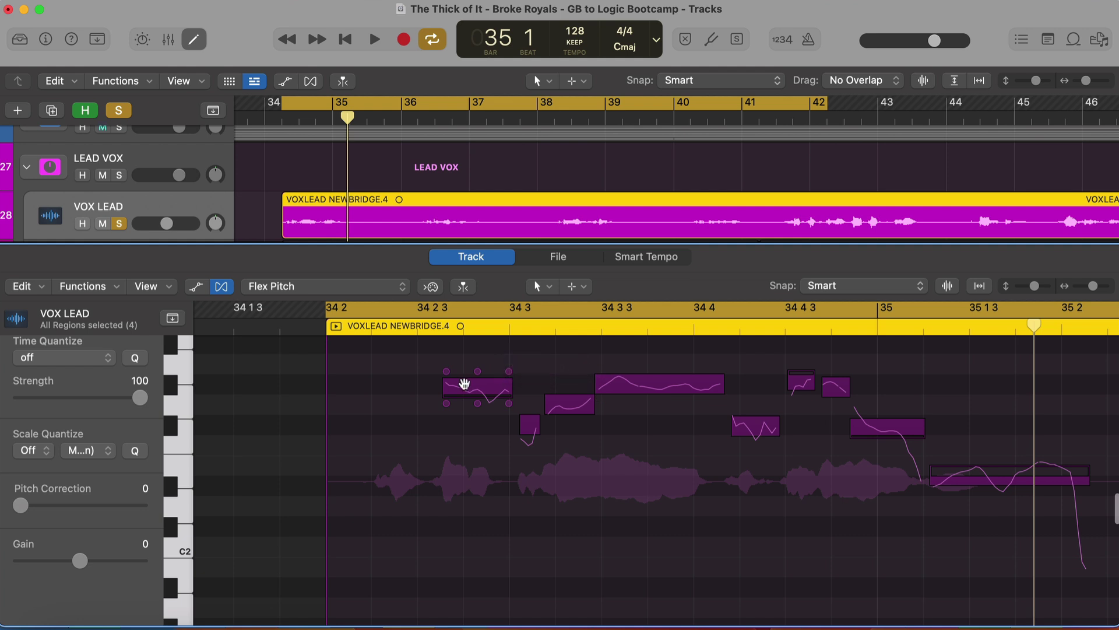
Nudge the note near 34 2 3 upward, then inspect the notes at 34 4 3 and 34 3 3.
{"action": "left_click", "coordinate": [473, 387]}
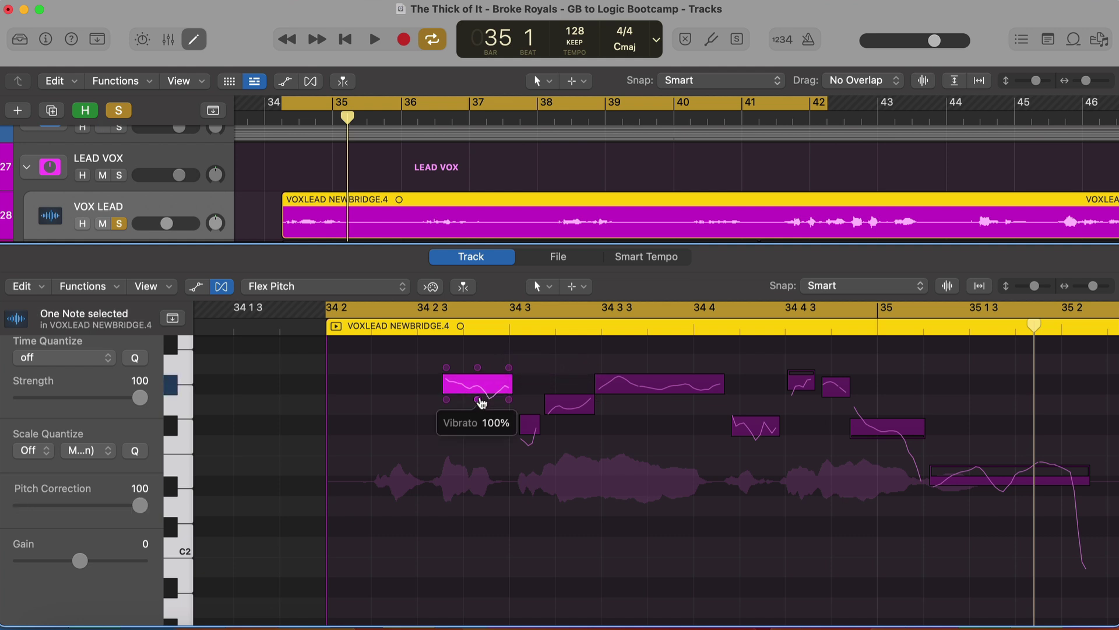
{"action": "mouse_move", "coordinate": [477, 384]}
{"action": "left_mouse_down"}
{"action": "mouse_move", "coordinate": [471, 349]}
{"action": "mouse_move", "coordinate": [472, 422]}
{"action": "mouse_move", "coordinate": [470, 380]}
{"action": "left_mouse_up"}
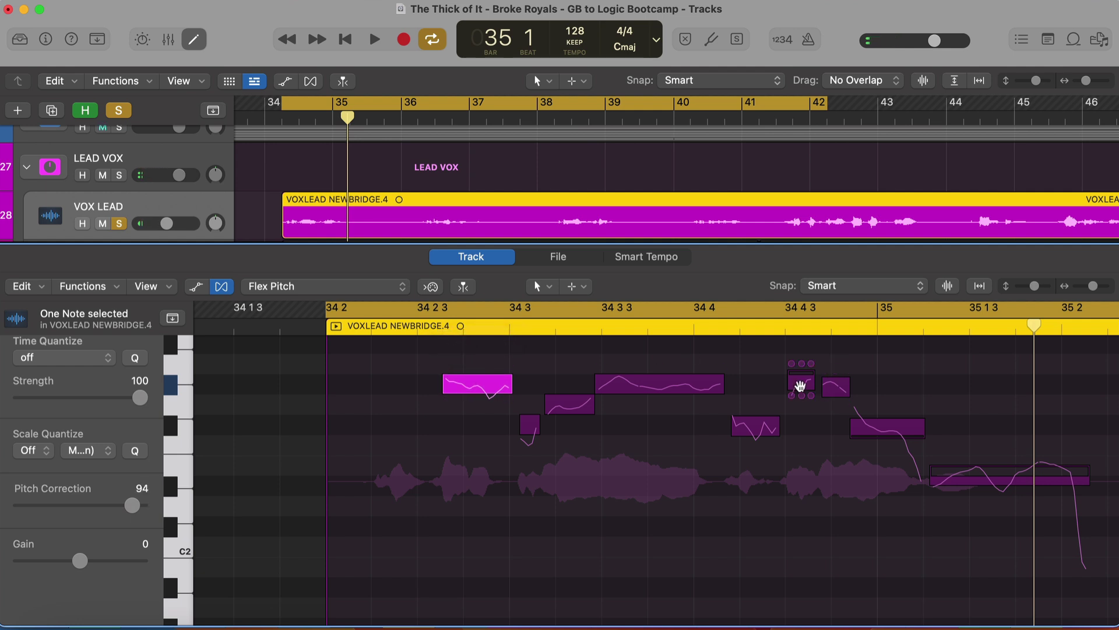
{"action": "left_click", "coordinate": [800, 383]}
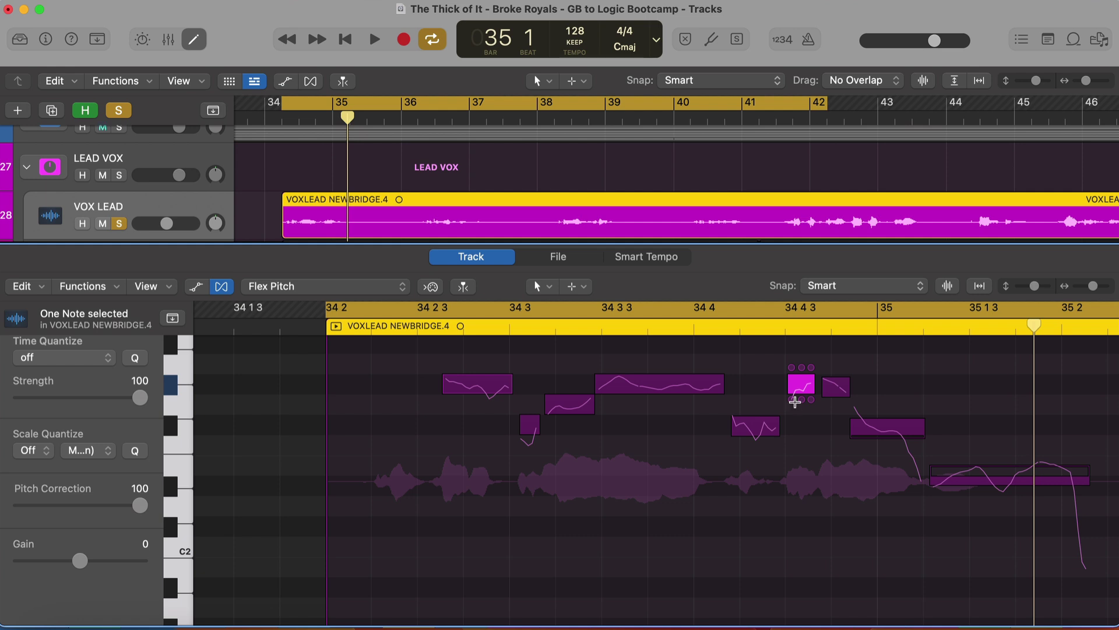
{"action": "left_click", "coordinate": [614, 392]}
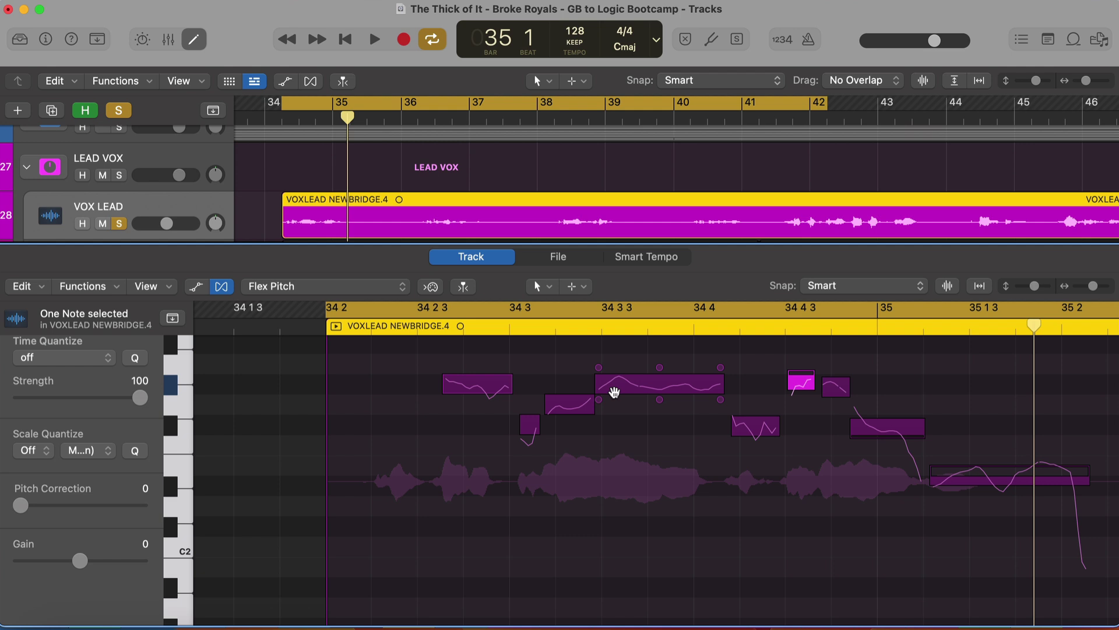
{"action": "scroll", "coordinate": [614, 392], "scroll_direction": "up", "scroll_amount": 5}
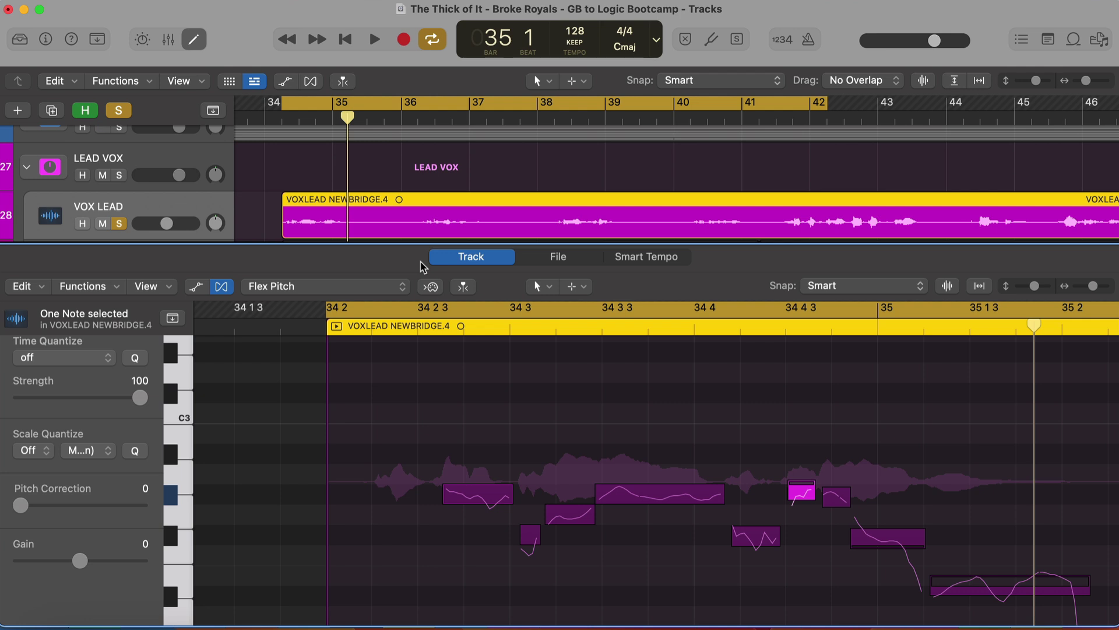
Close the Flex editor, show the Inspector and add a mono Pitch Correction plug-in to VOX LEAD.
{"action": "key", "text": "e"}
{"action": "key", "text": "i"}
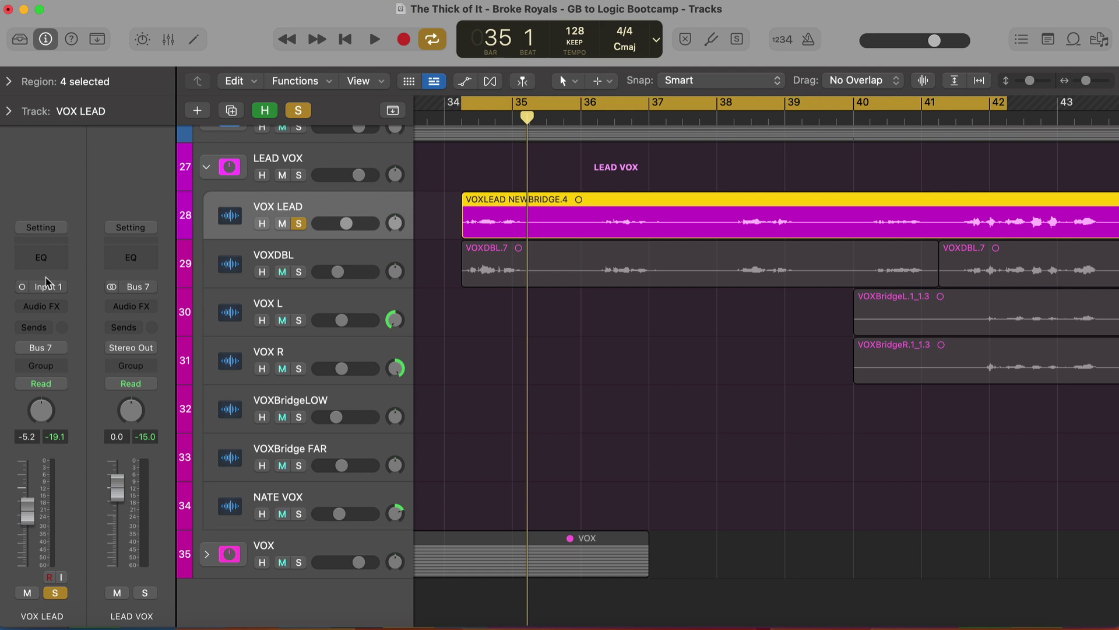
{"action": "left_click", "coordinate": [61, 307]}
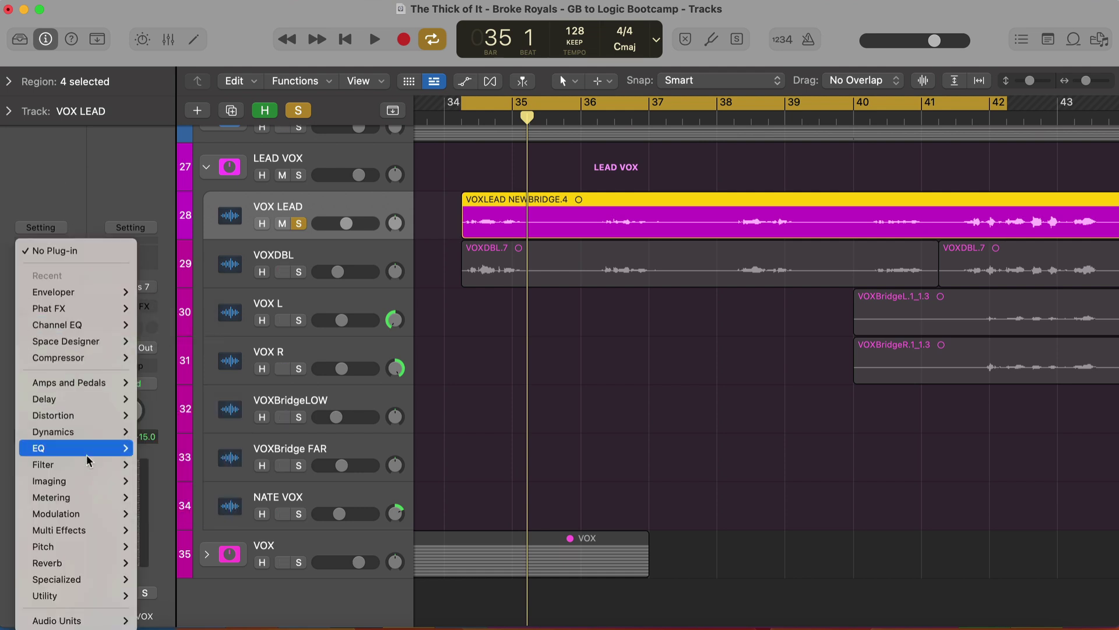
{"action": "mouse_move", "coordinate": [116, 547]}
{"action": "mouse_move", "coordinate": [230, 546]}
{"action": "left_click", "coordinate": [267, 547]}
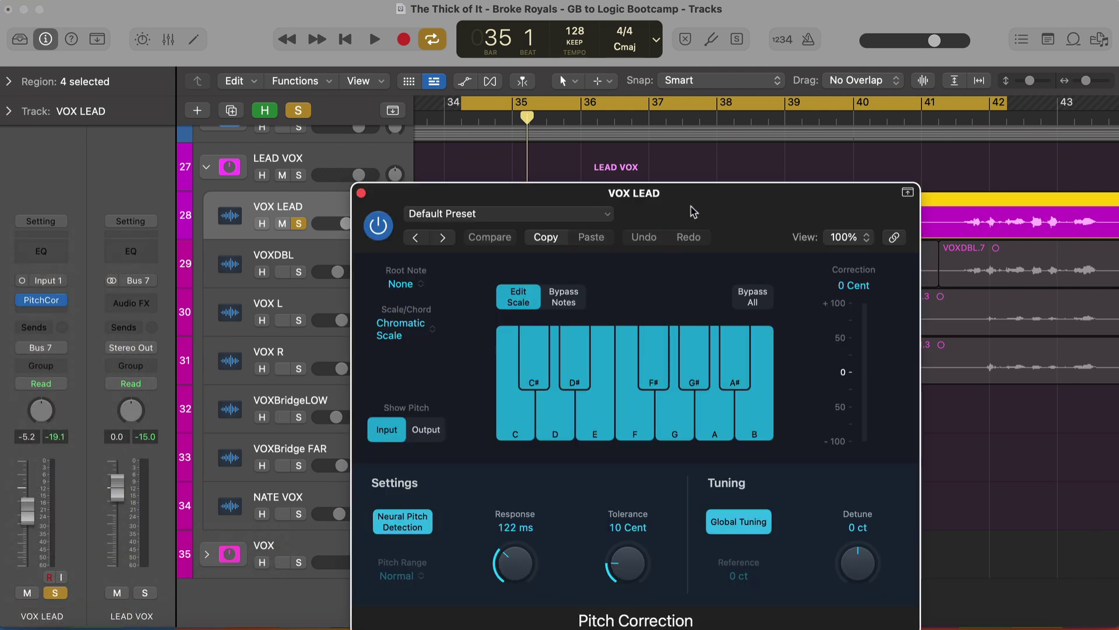
Toggle the C, C# and D# scale keys so Pitch Correction reads User Scale.
{"action": "left_click_drag", "start_coordinate": [692, 210], "coordinate": [588, 137]}
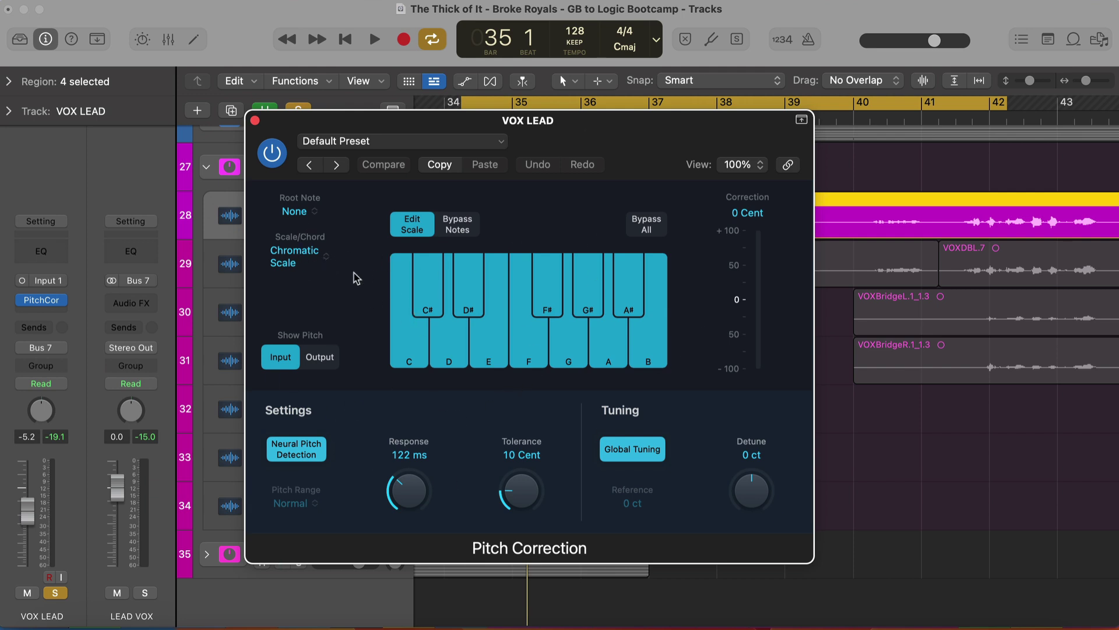
{"action": "left_click", "coordinate": [405, 317]}
{"action": "left_click", "coordinate": [431, 307]}
{"action": "left_click", "coordinate": [467, 312]}
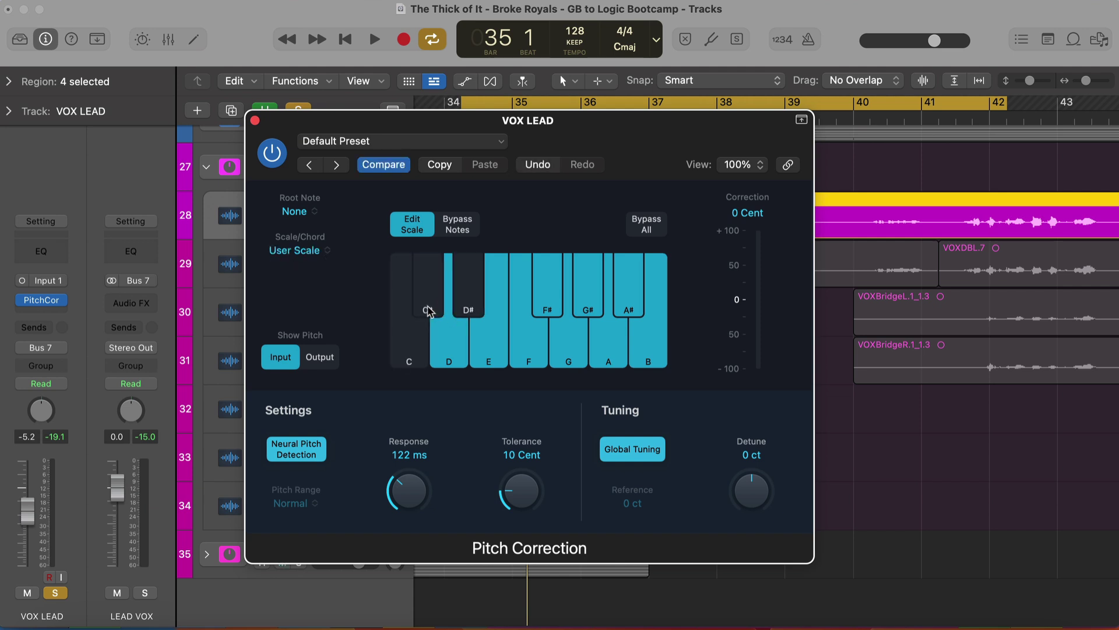
{"action": "left_click", "coordinate": [430, 309]}
{"action": "left_click", "coordinate": [465, 312]}
{"action": "left_click", "coordinate": [417, 350]}
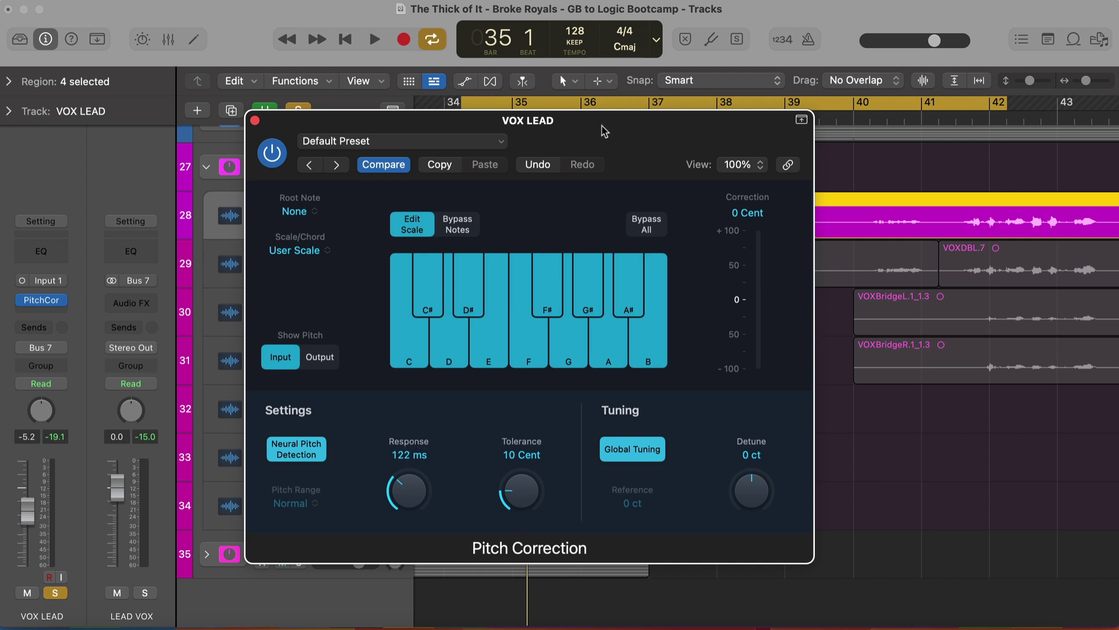
Drop Response to 0 ms with lower Tolerance and audition the hard-tuned vocal.
{"action": "left_click_drag", "start_coordinate": [600, 129], "coordinate": [898, 183]}
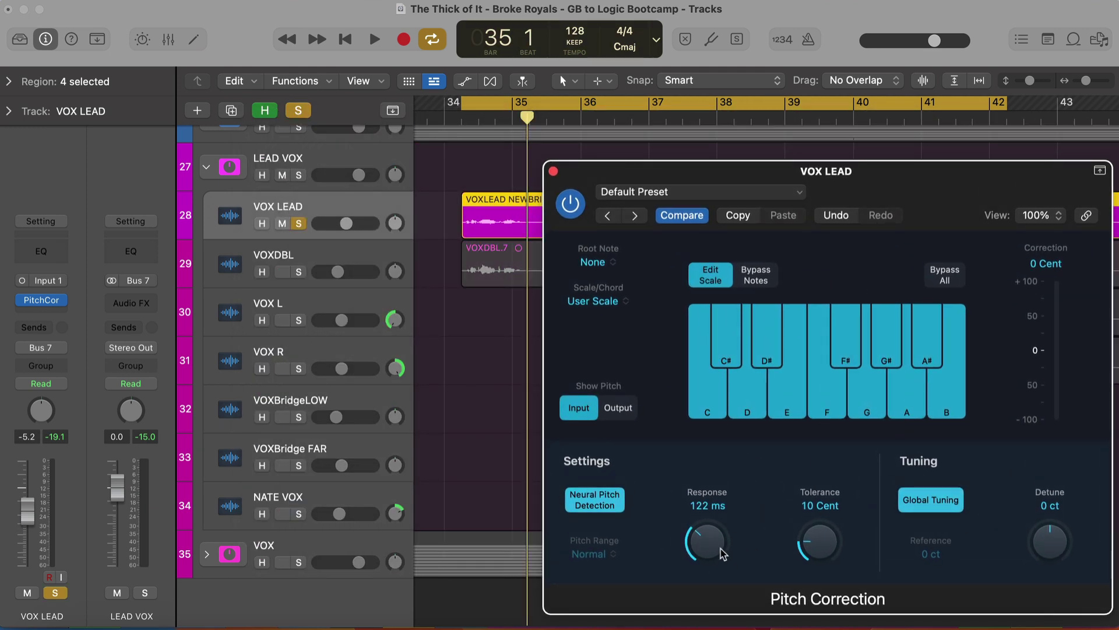
{"action": "mouse_move", "coordinate": [719, 559]}
{"action": "left_mouse_down"}
{"action": "mouse_move", "coordinate": [716, 520]}
{"action": "mouse_move", "coordinate": [699, 554]}
{"action": "mouse_move", "coordinate": [715, 571]}
{"action": "left_mouse_up"}
{"action": "left_click_drag", "start_coordinate": [831, 542], "coordinate": [828, 574]}
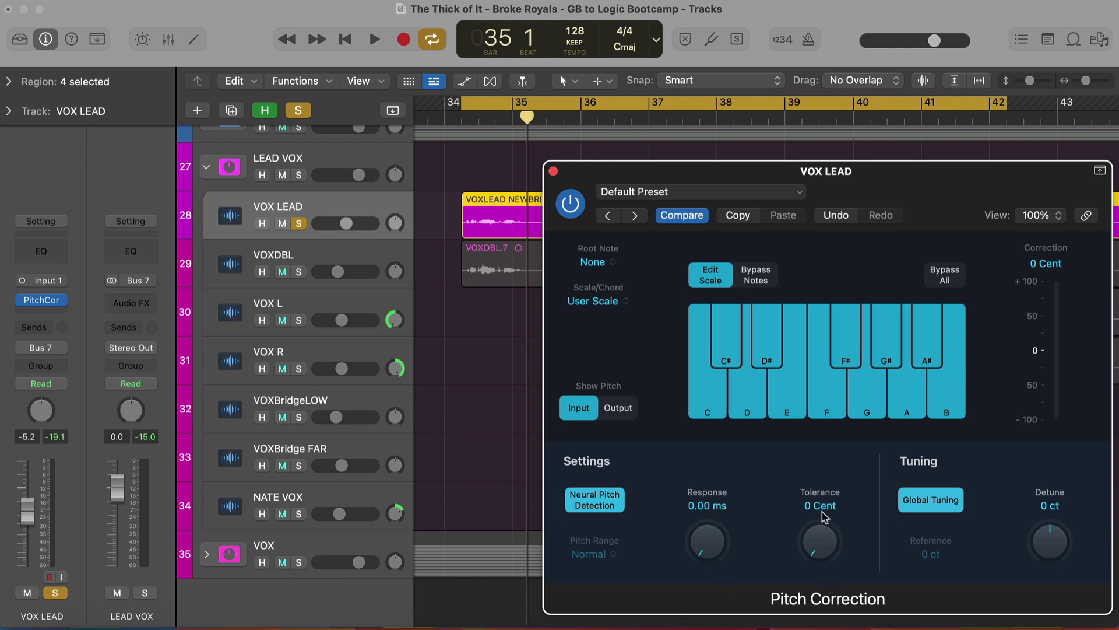
{"action": "key", "text": "space"}
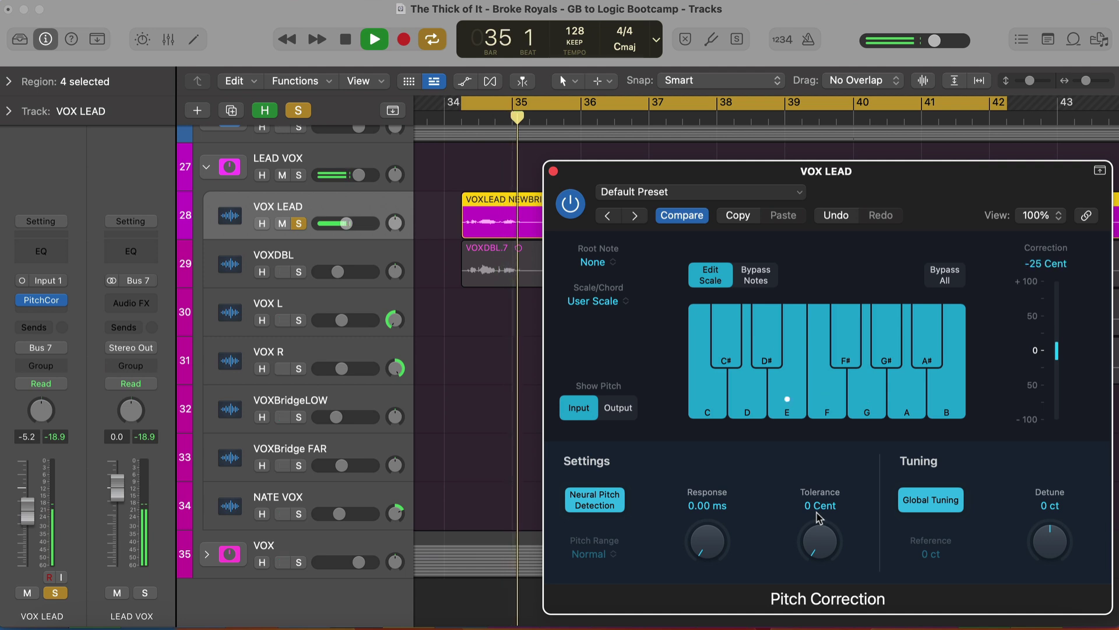
{"action": "key", "text": "space"}
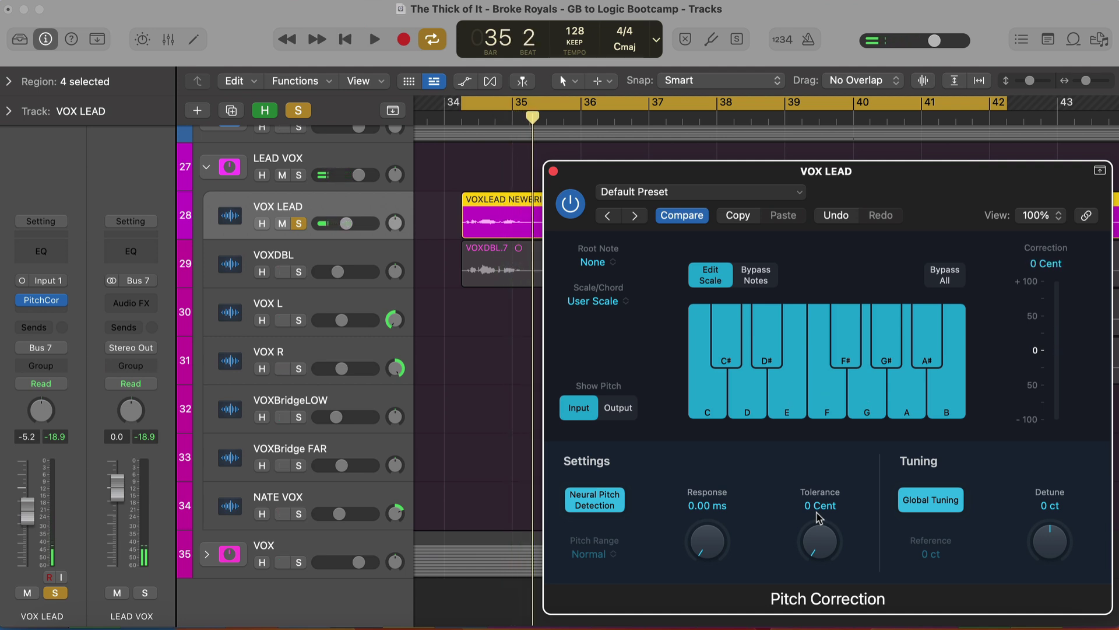
Slow the Response and raise Tolerance while auditioning, settling on 167 ms and 6 Cent.
{"action": "left_click_drag", "start_coordinate": [702, 555], "coordinate": [735, 470]}
{"action": "key", "text": "space"}
{"action": "mouse_move", "coordinate": [819, 524]}
{"action": "left_mouse_down"}
{"action": "mouse_move", "coordinate": [827, 513]}
{"action": "mouse_move", "coordinate": [817, 507]}
{"action": "left_mouse_up"}
{"action": "key", "text": "space"}
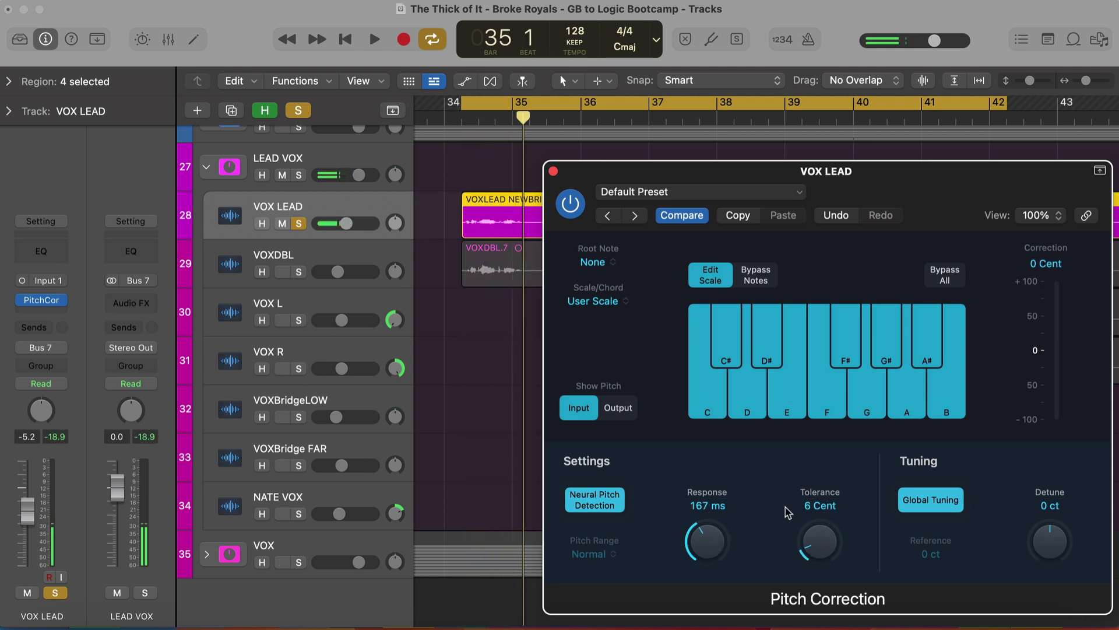
{"action": "left_click_drag", "start_coordinate": [872, 174], "coordinate": [727, 158]}
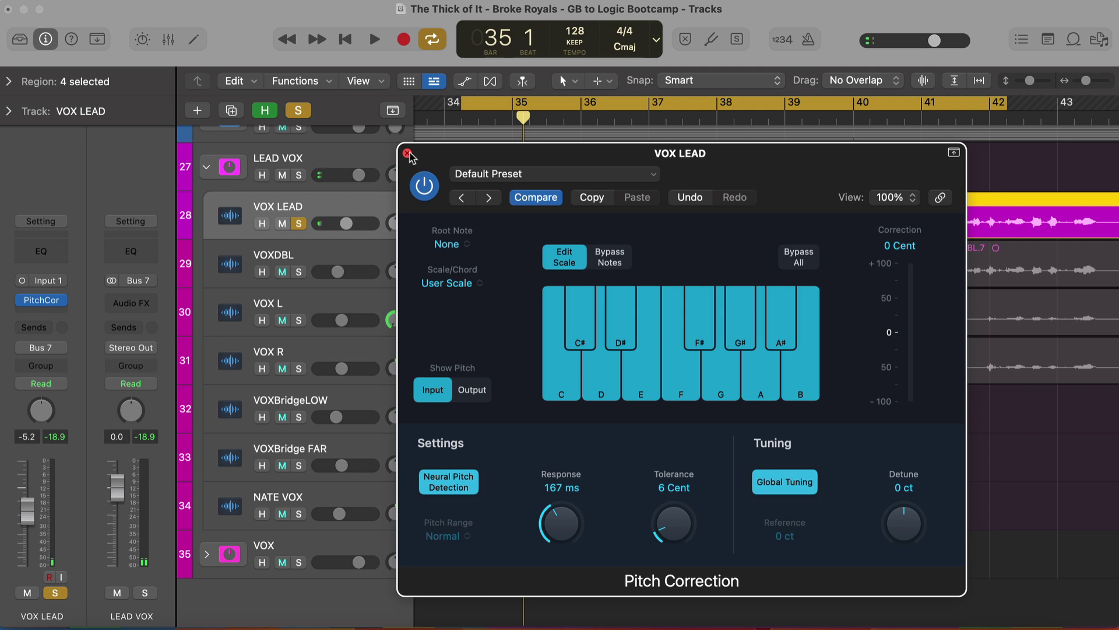
Close the Pitch Correction plug-in window.
{"action": "left_click", "coordinate": [407, 154]}
{"action": "mouse_move", "coordinate": [44, 300]}
{"action": "left_click", "coordinate": [409, 154]}
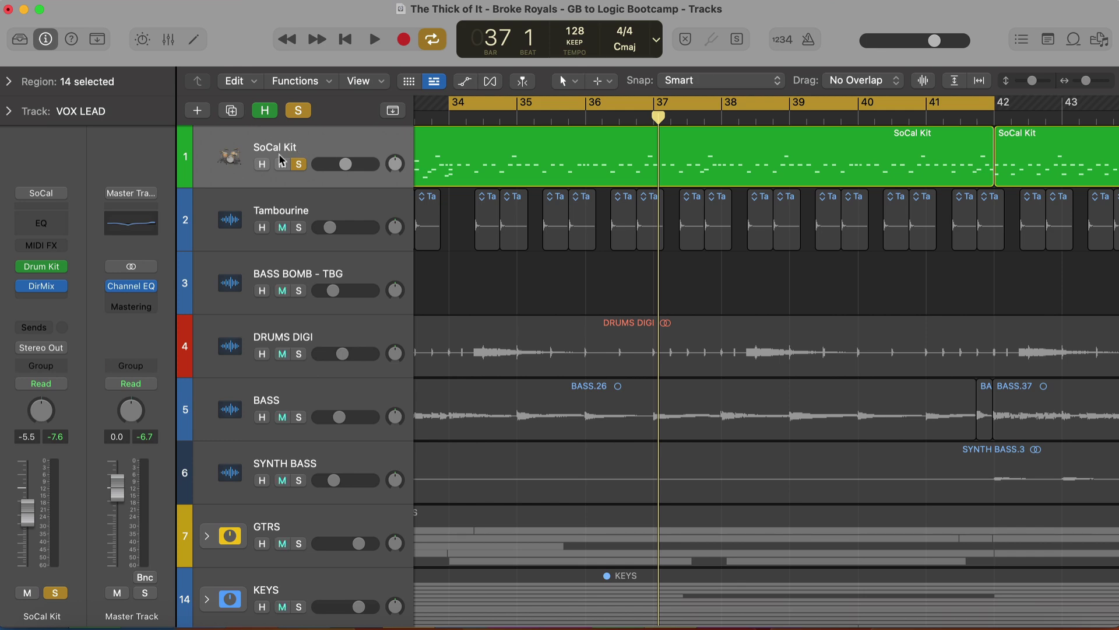
Load the SoCal+ kit from the Library's Producer Kits onto the drum track.
{"action": "left_click", "coordinate": [21, 40]}
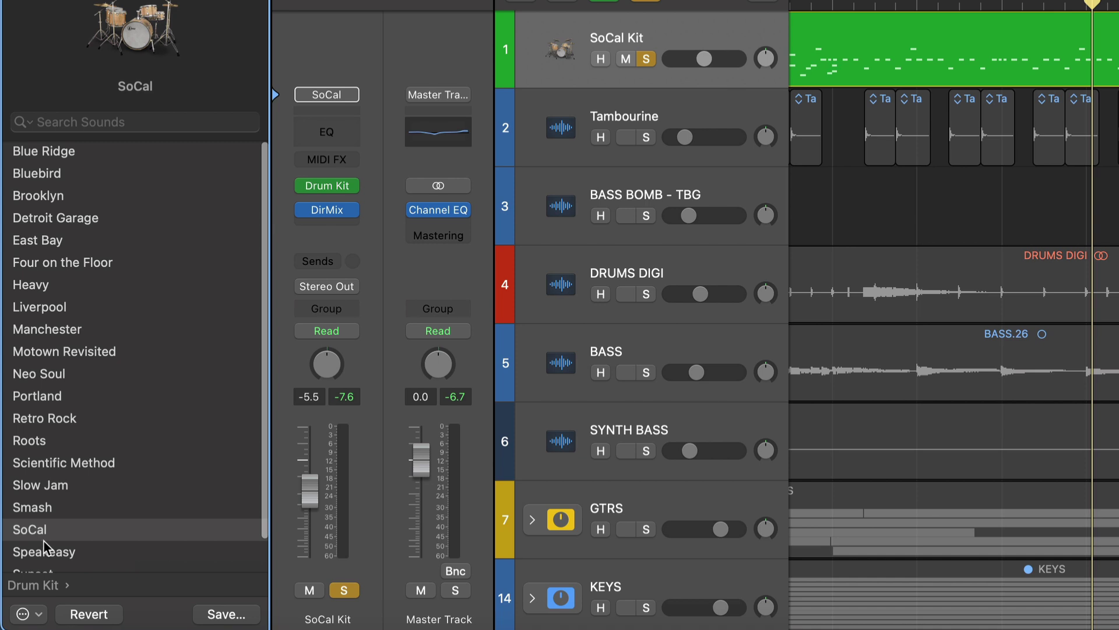
{"action": "scroll", "coordinate": [46, 539], "scroll_direction": "down", "scroll_amount": 2}
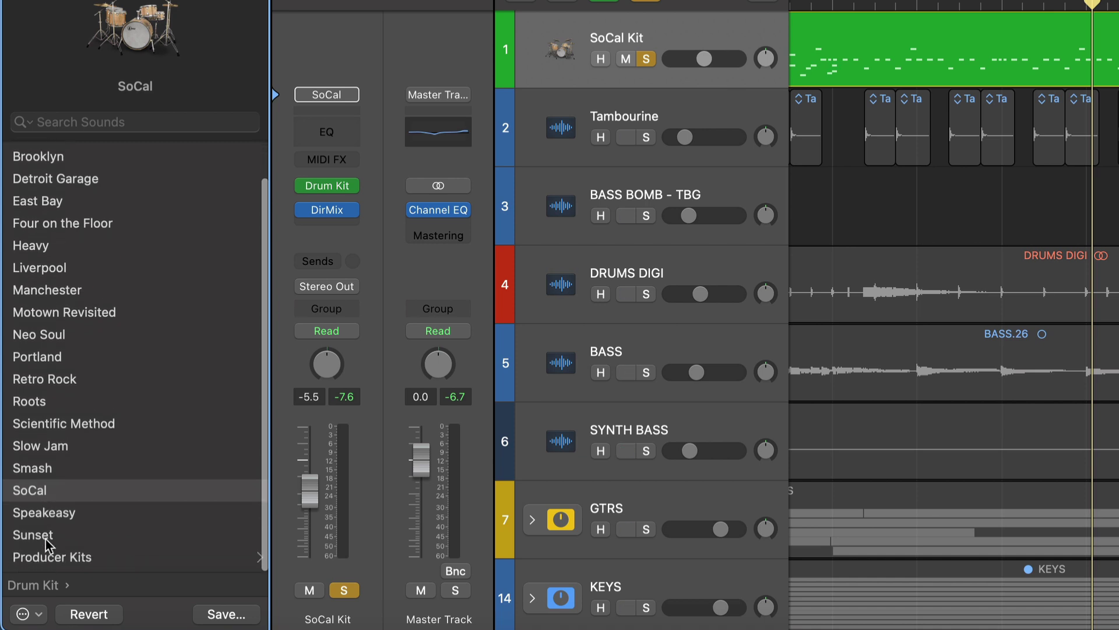
{"action": "left_click", "coordinate": [74, 562]}
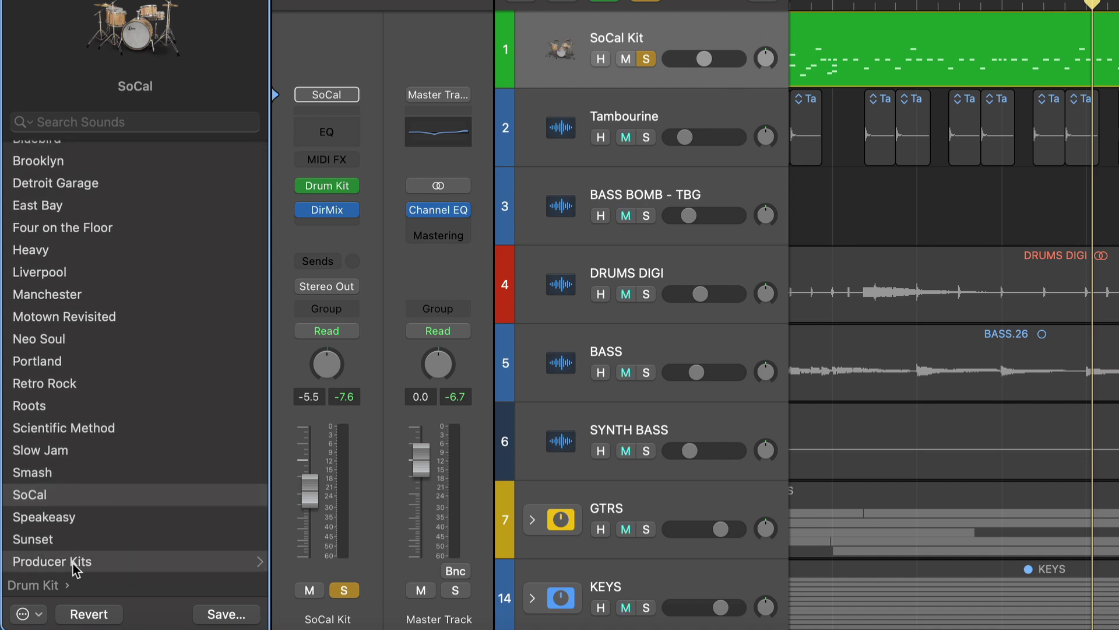
{"action": "scroll", "coordinate": [38, 487], "scroll_direction": "down", "scroll_amount": 5}
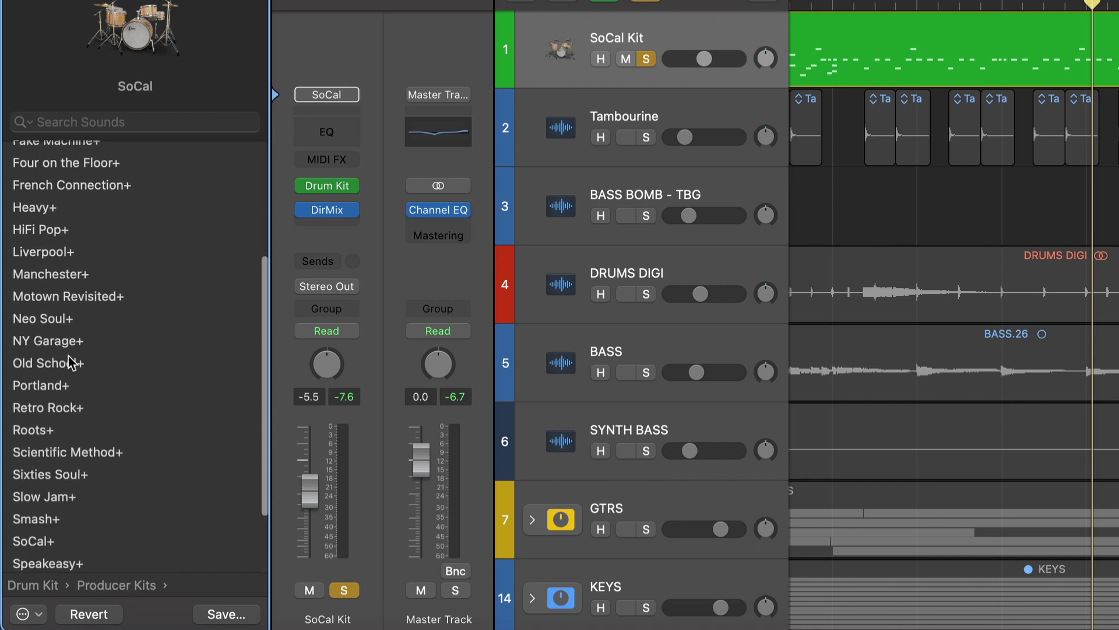
{"action": "scroll", "coordinate": [74, 352], "scroll_direction": "up", "scroll_amount": 5}
{"action": "scroll", "coordinate": [71, 352], "scroll_direction": "down", "scroll_amount": 6}
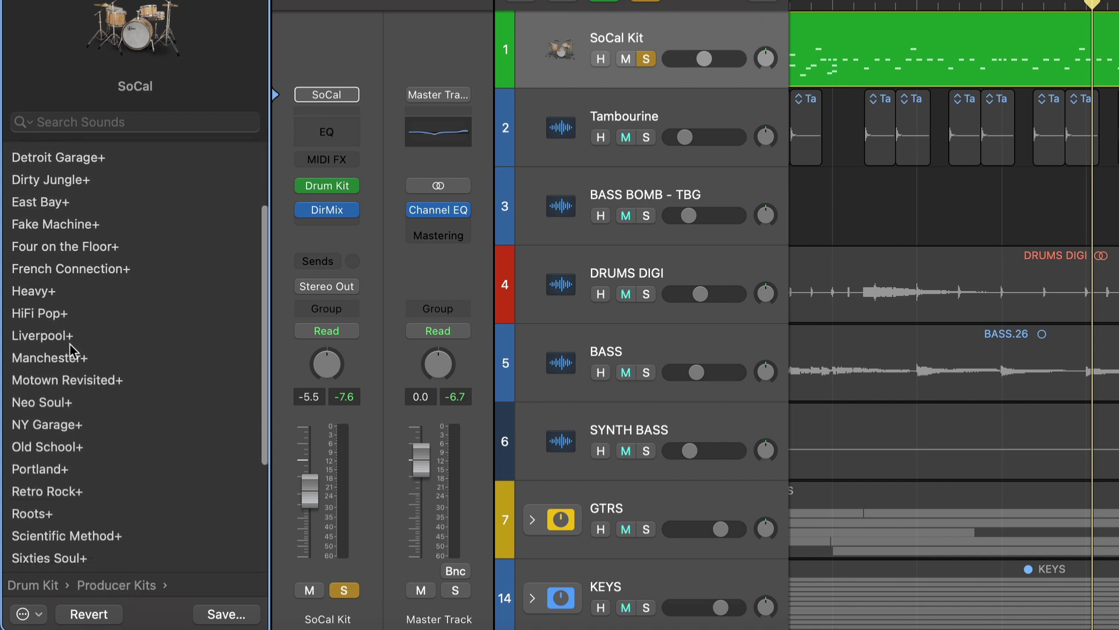
{"action": "scroll", "coordinate": [76, 350], "scroll_direction": "up", "scroll_amount": 2}
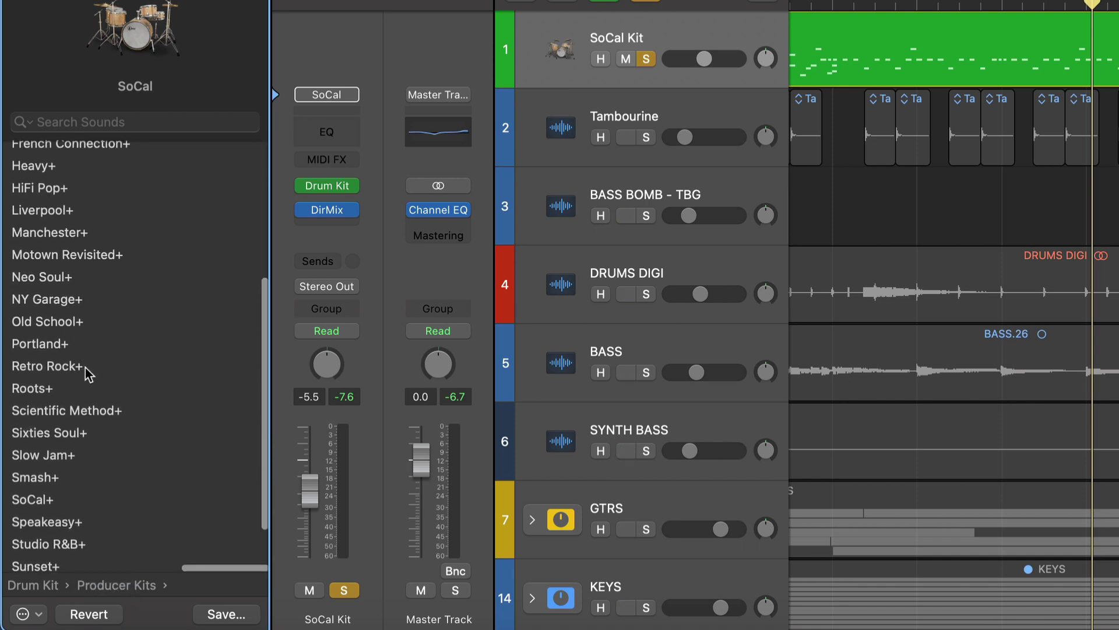
{"action": "scroll", "coordinate": [76, 320], "scroll_direction": "down", "scroll_amount": 3}
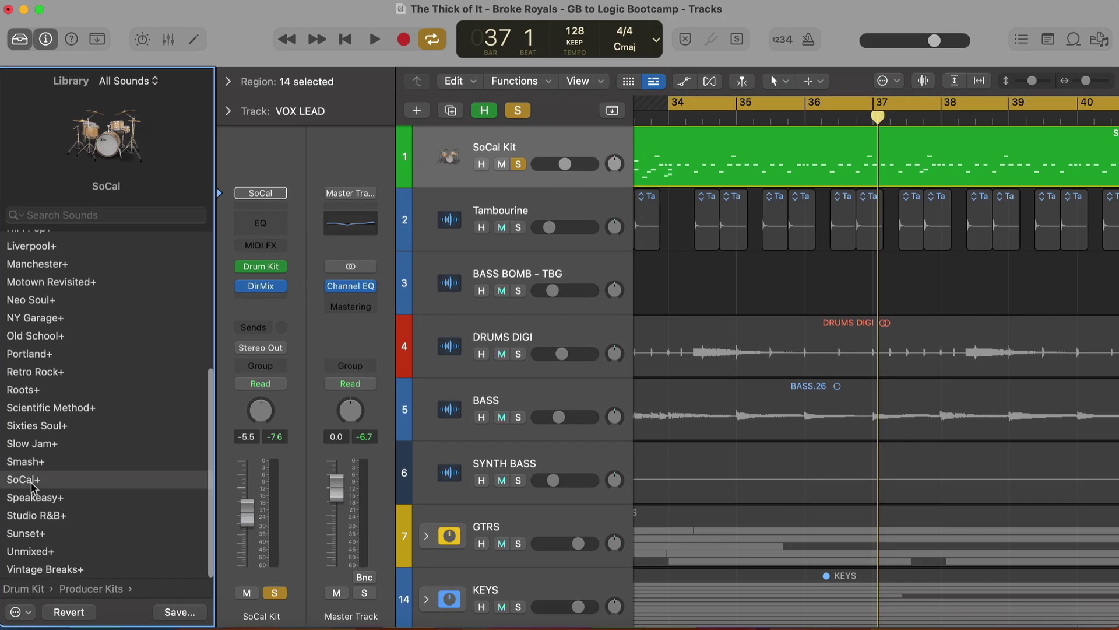
{"action": "left_click", "coordinate": [52, 483]}
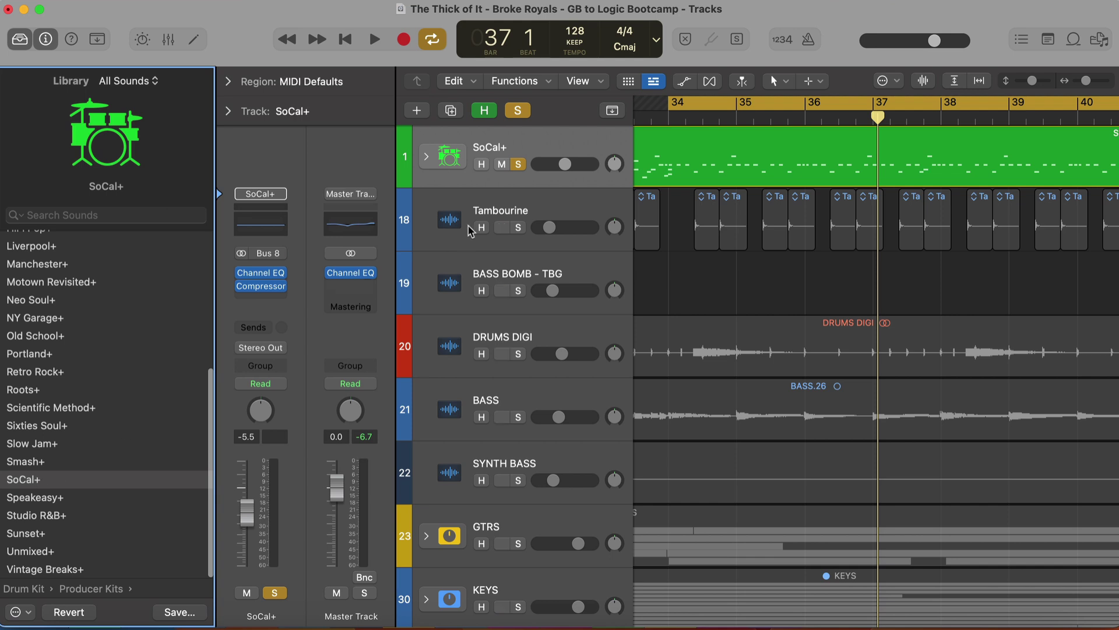
Expand the SoCal+ stack and audition the Overheads and Kick In tracks solo during playback.
{"action": "left_click", "coordinate": [426, 158]}
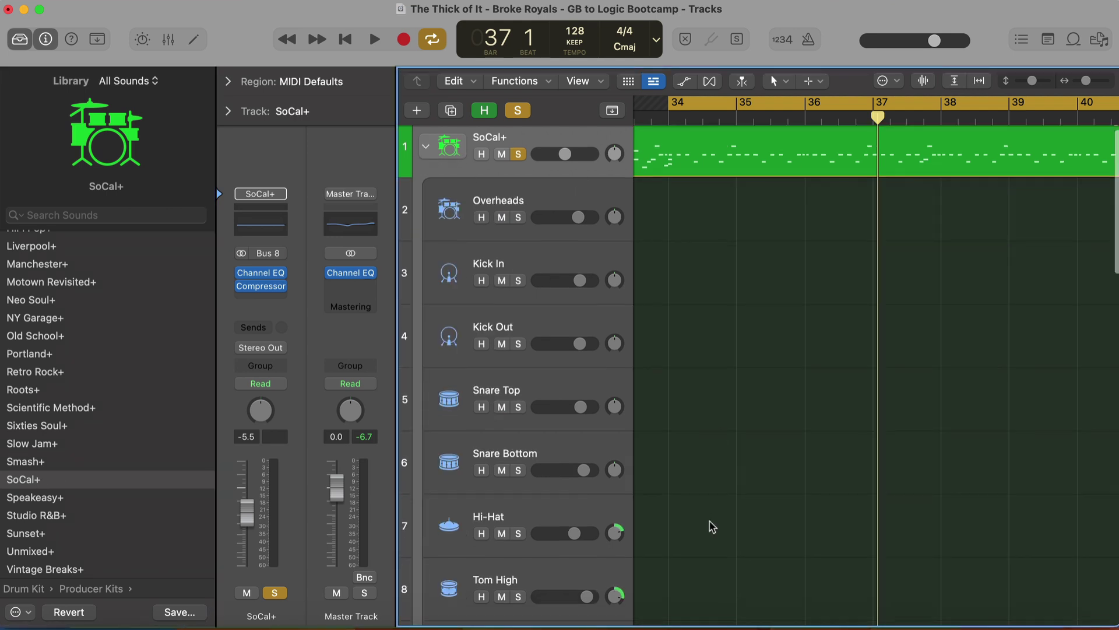
{"action": "scroll", "coordinate": [712, 525], "scroll_direction": "down", "scroll_amount": 2}
{"action": "scroll", "coordinate": [555, 287], "scroll_direction": "up", "scroll_amount": 2}
{"action": "left_click", "coordinate": [516, 220]}
{"action": "key", "text": "space"}
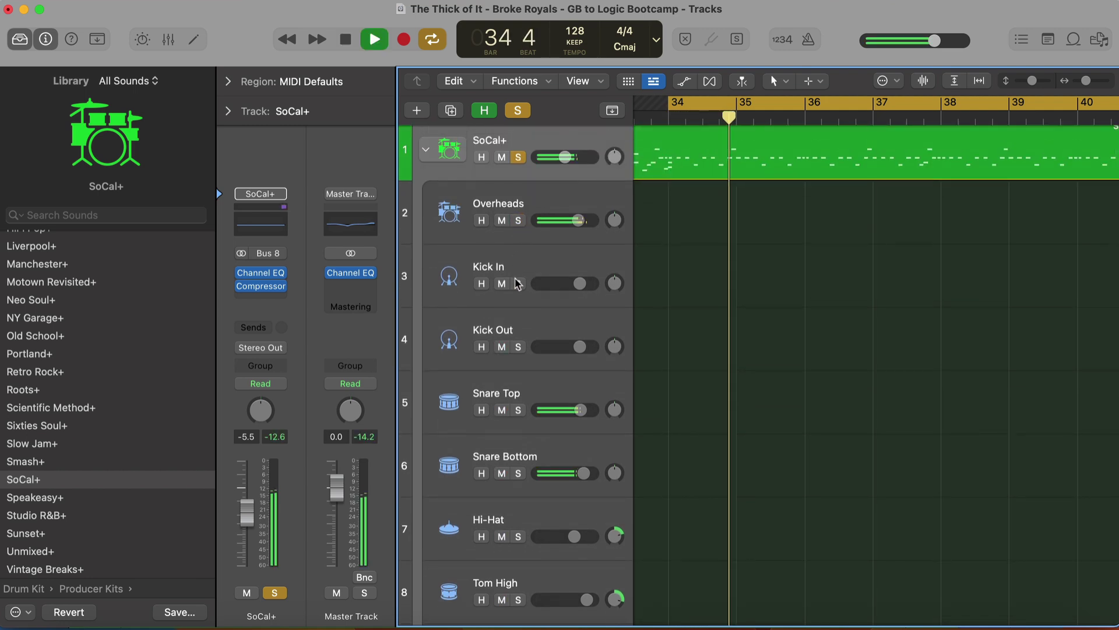
{"action": "left_click", "coordinate": [518, 284]}
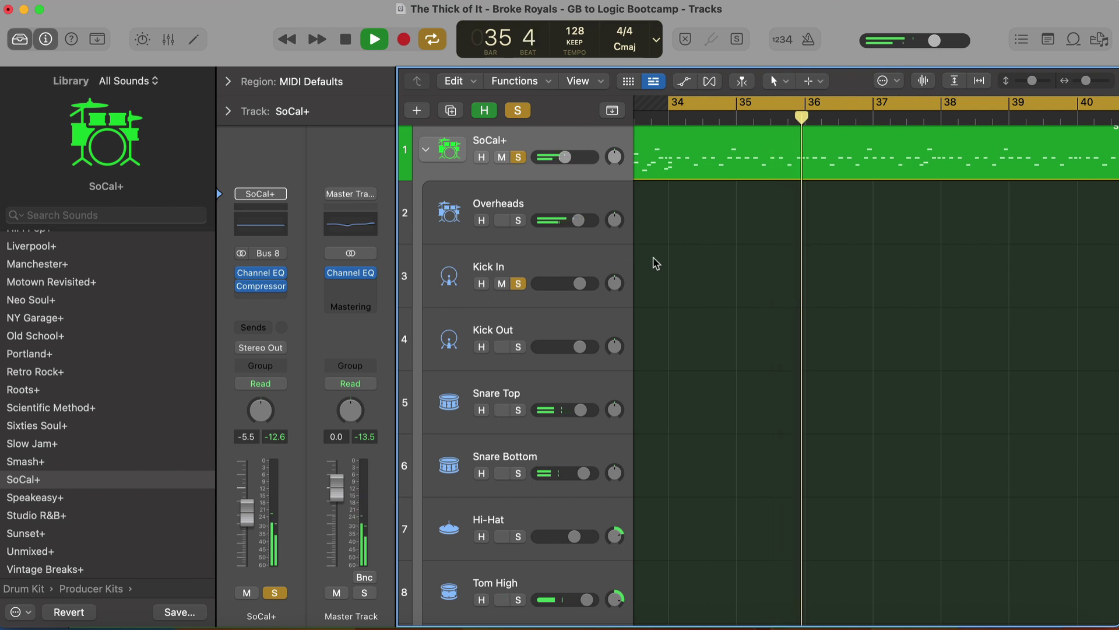
{"action": "left_click", "coordinate": [518, 284]}
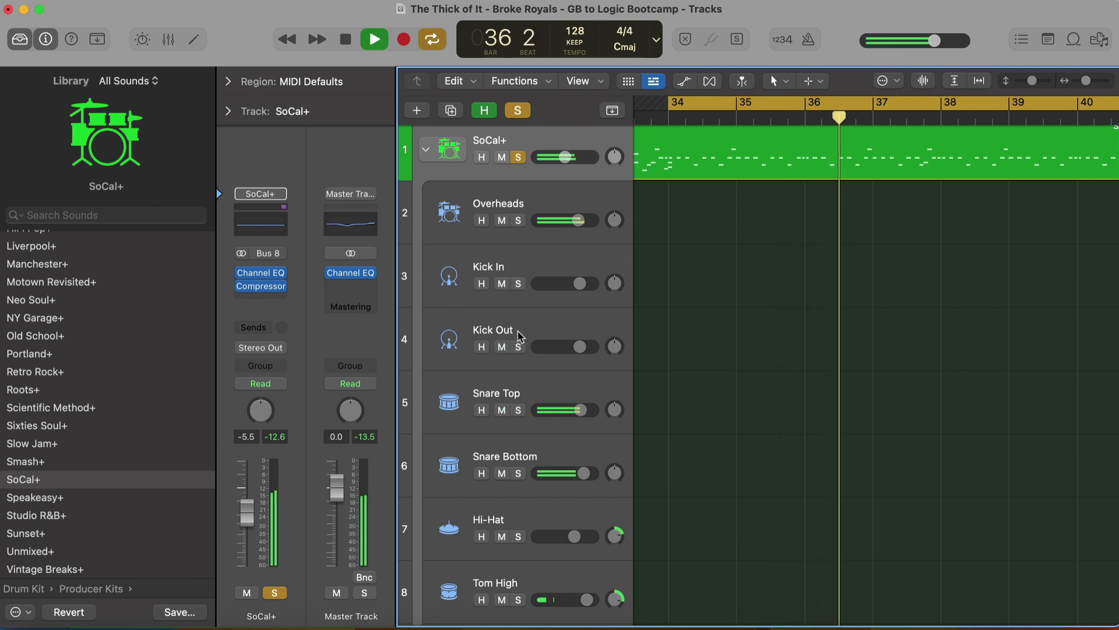
Audition Snare Top and Room A solo, stop playback, and select the Overheads track.
{"action": "left_click", "coordinate": [519, 411]}
{"action": "left_click", "coordinate": [519, 412]}
{"action": "scroll", "coordinate": [521, 414], "scroll_direction": "down", "scroll_amount": 5}
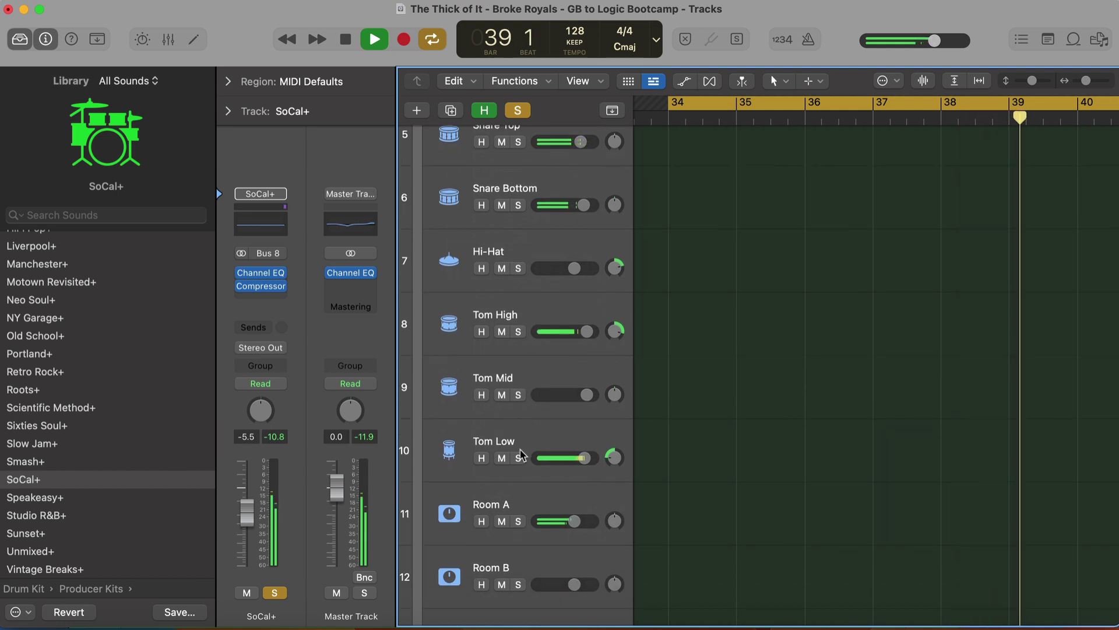
{"action": "left_click", "coordinate": [519, 522]}
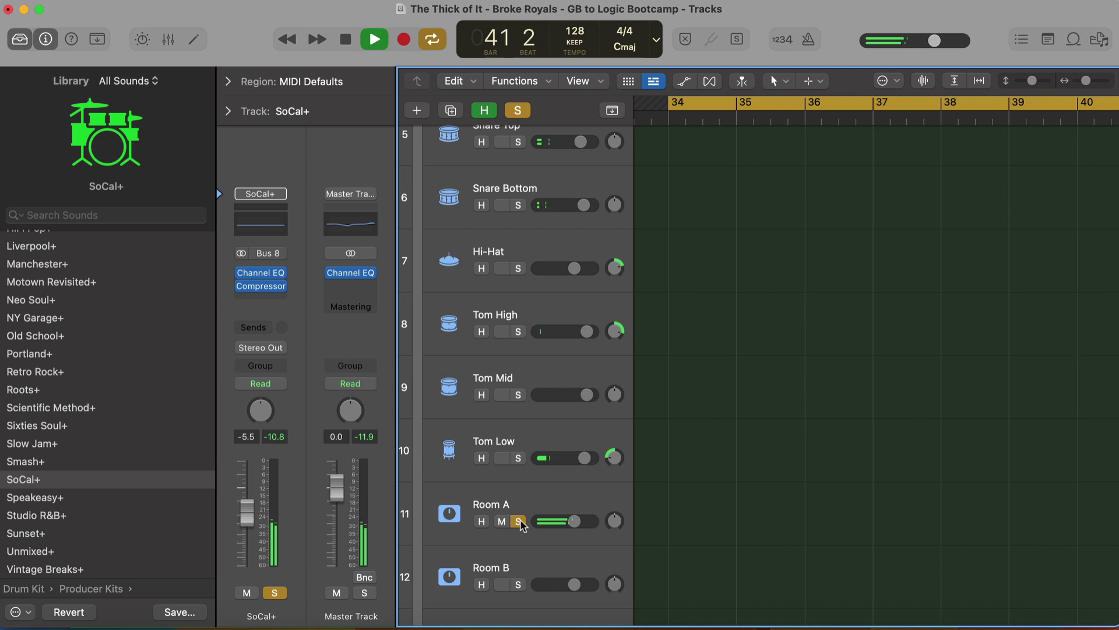
{"action": "left_click", "coordinate": [518, 522]}
{"action": "key", "text": "space"}
{"action": "scroll", "coordinate": [632, 436], "scroll_direction": "up", "scroll_amount": 3}
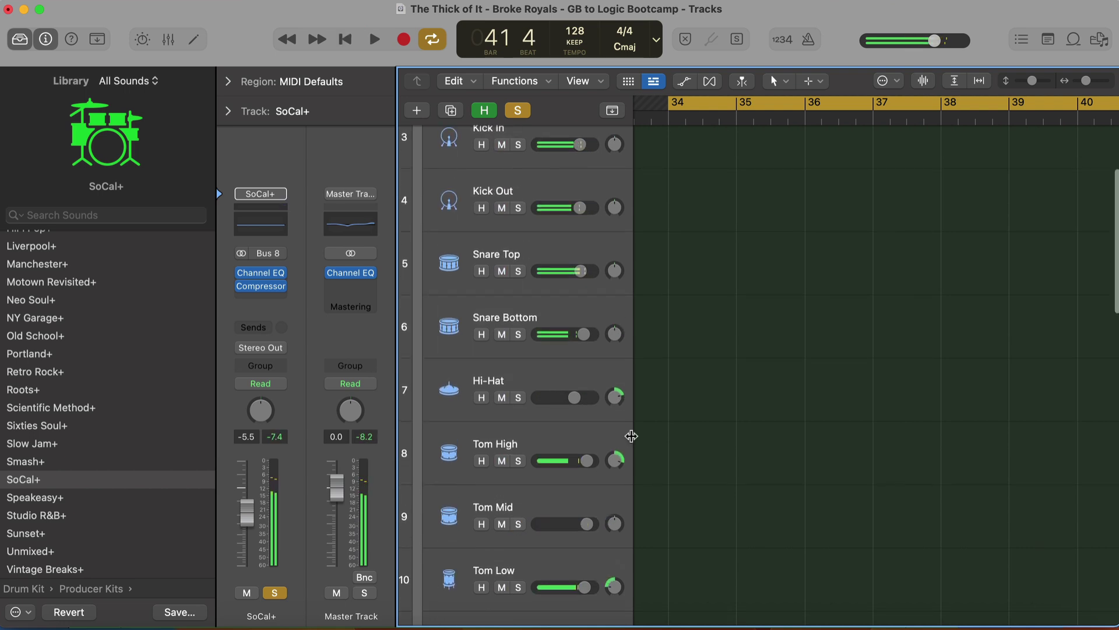
{"action": "scroll", "coordinate": [630, 435], "scroll_direction": "up", "scroll_amount": 3}
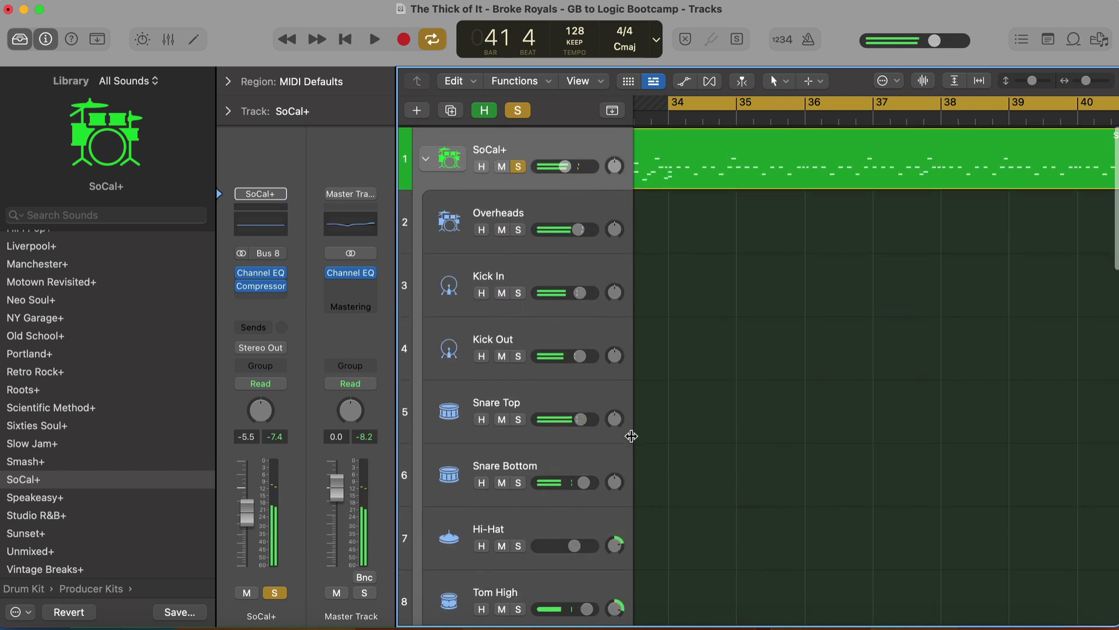
{"action": "left_click", "coordinate": [520, 213]}
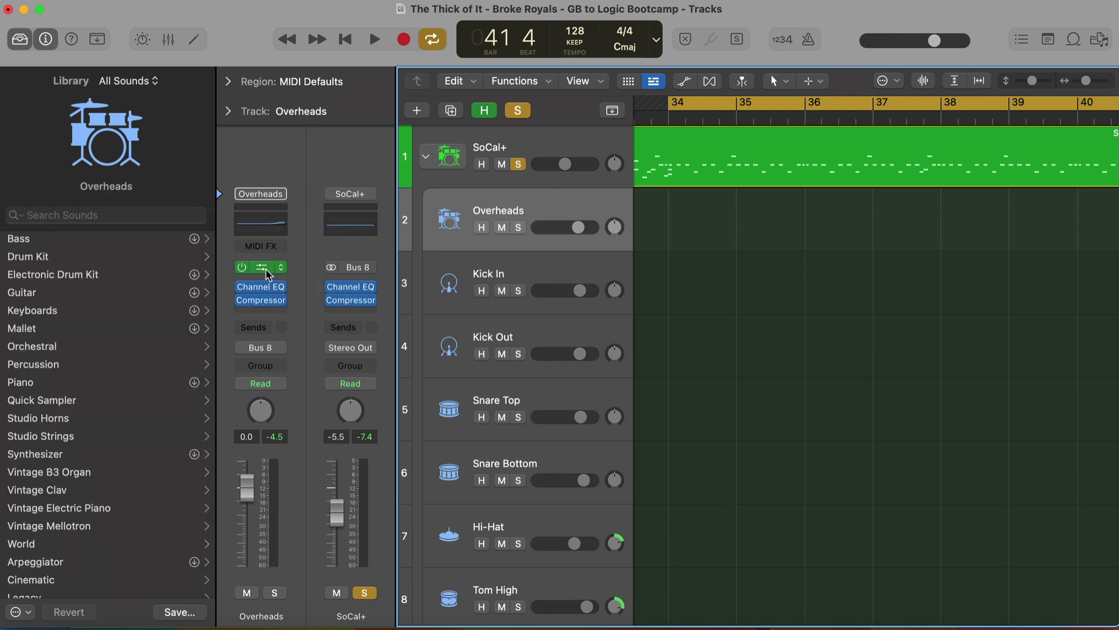
In Drum Kit Designer, audition Classic Chrome, Deep Maple and Heavy Brass snares, keeping Heavy Brass.
{"action": "left_click", "coordinate": [265, 270]}
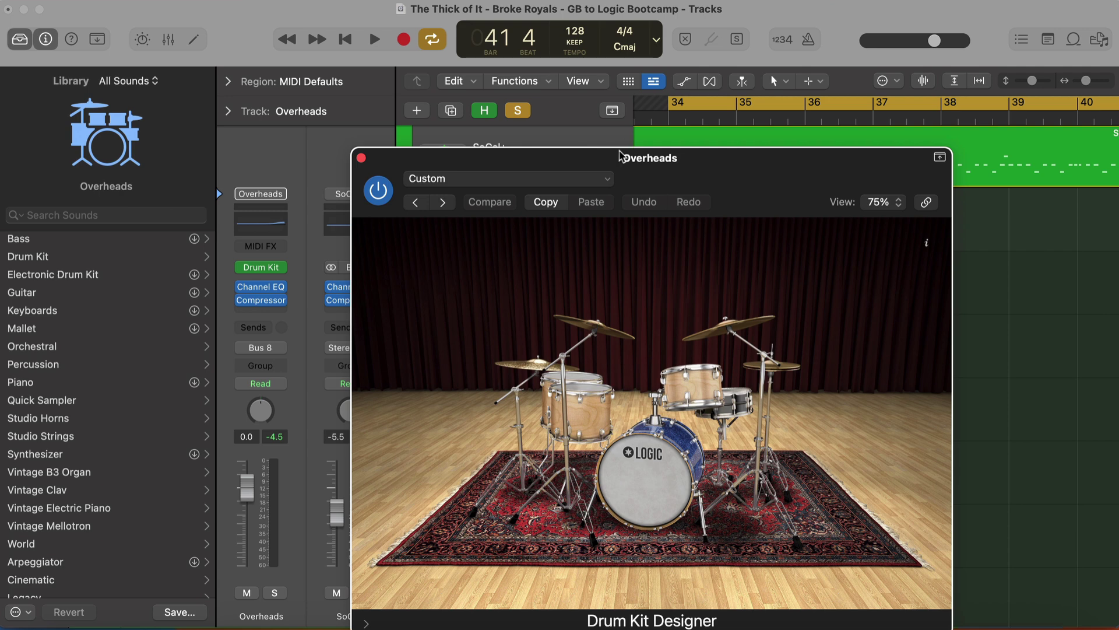
{"action": "left_click_drag", "start_coordinate": [615, 149], "coordinate": [433, 85]}
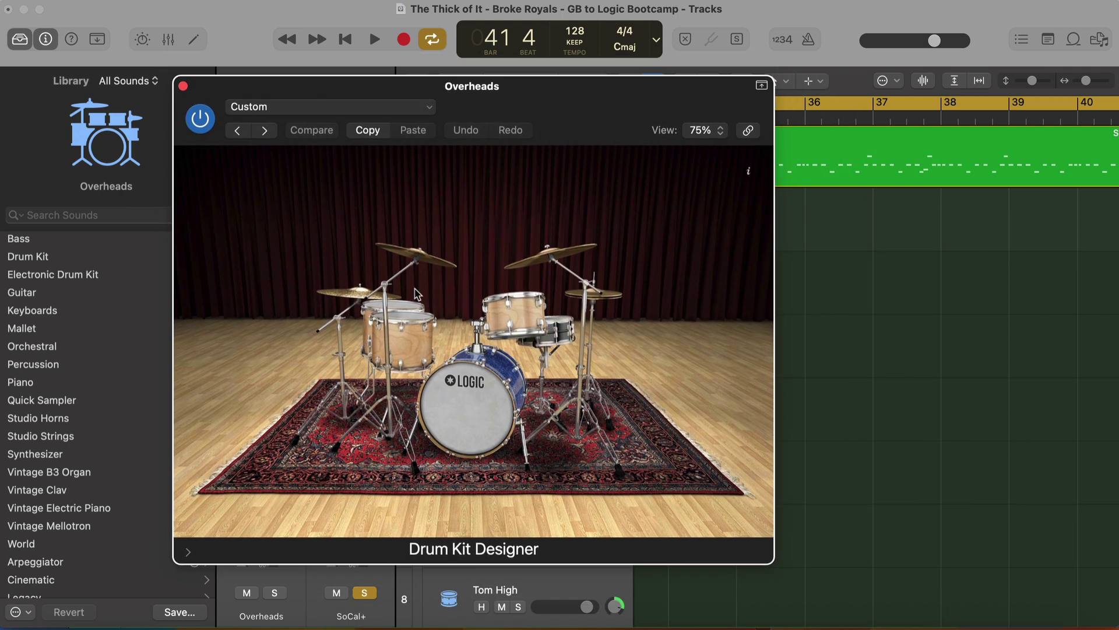
{"action": "left_click", "coordinate": [557, 333]}
{"action": "key", "text": "s"}
{"action": "key", "text": "space"}
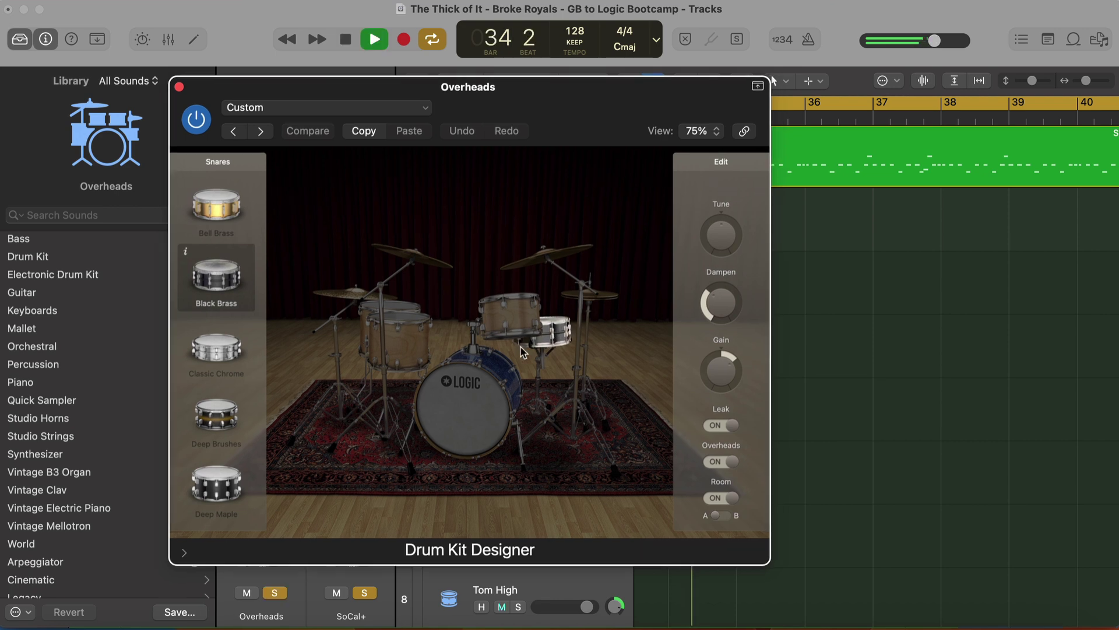
{"action": "scroll", "coordinate": [222, 356], "scroll_direction": "down", "scroll_amount": 1}
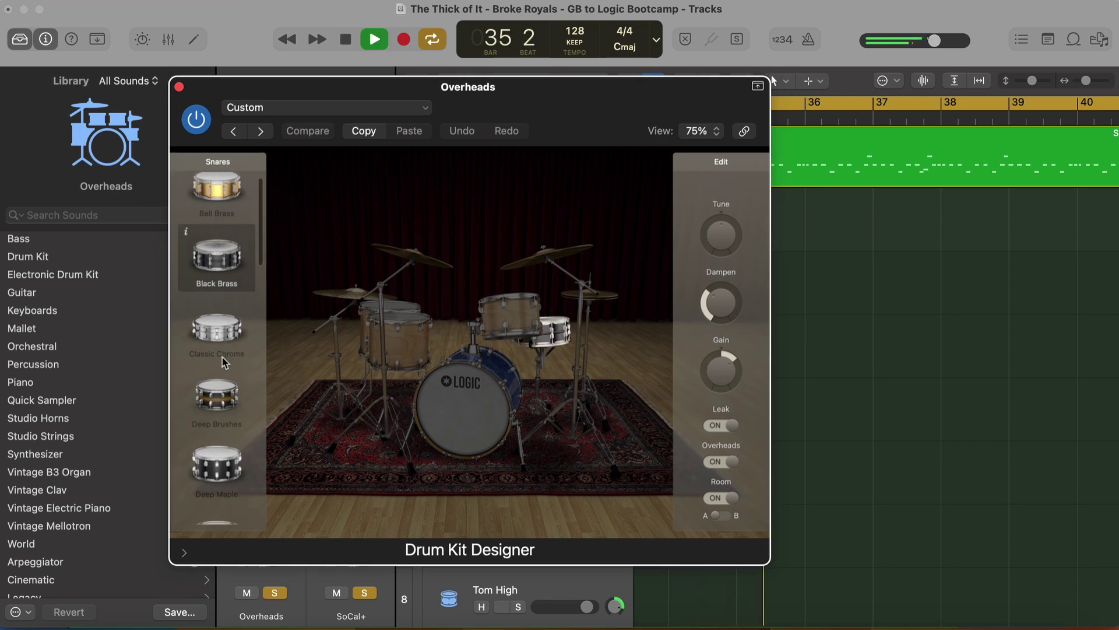
{"action": "left_click", "coordinate": [221, 350]}
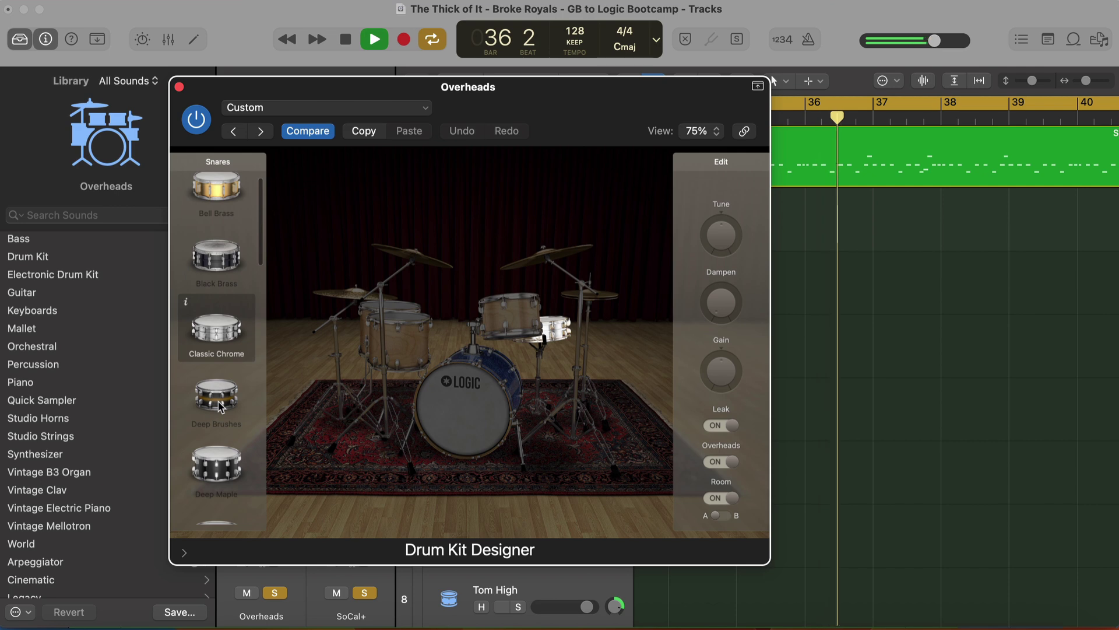
{"action": "left_click", "coordinate": [221, 463]}
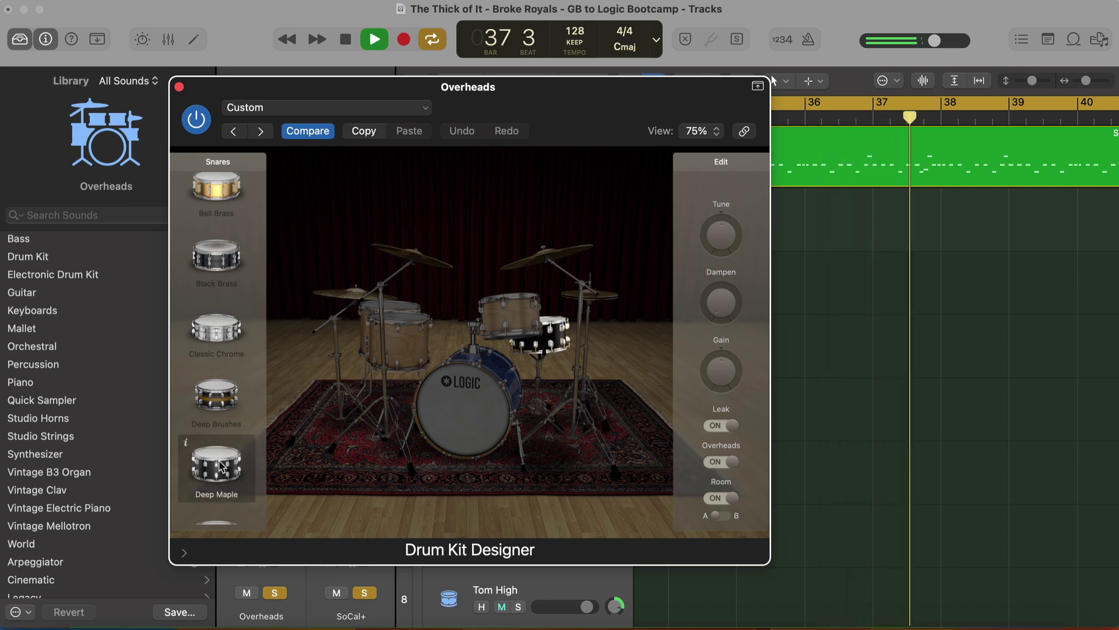
{"action": "scroll", "coordinate": [220, 469], "scroll_direction": "down", "scroll_amount": 1}
{"action": "left_click", "coordinate": [218, 467]}
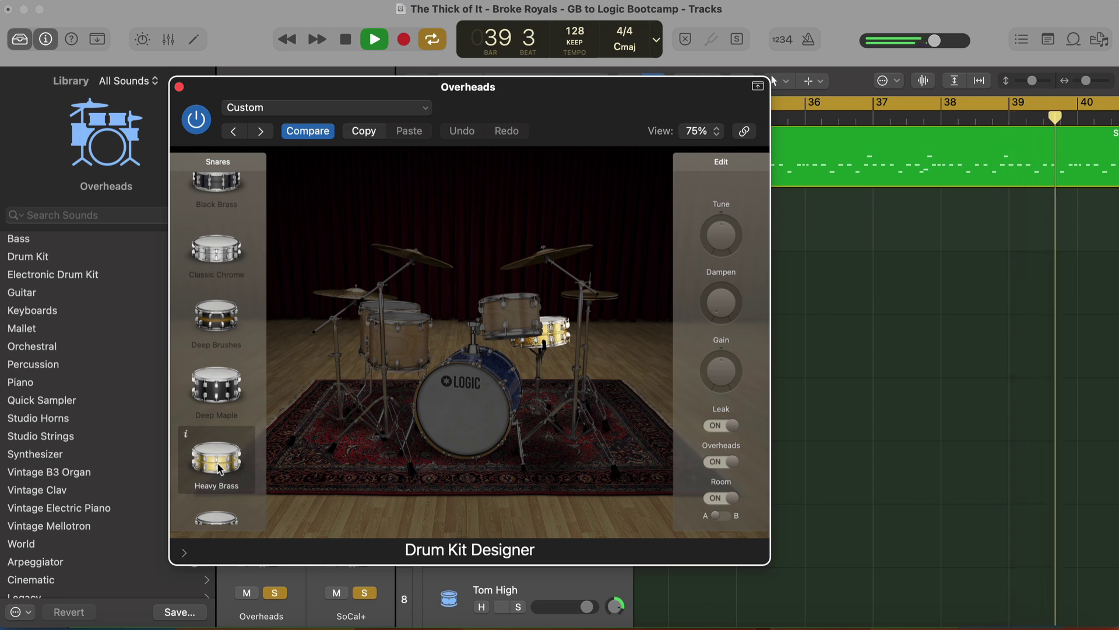
{"action": "key", "text": "space"}
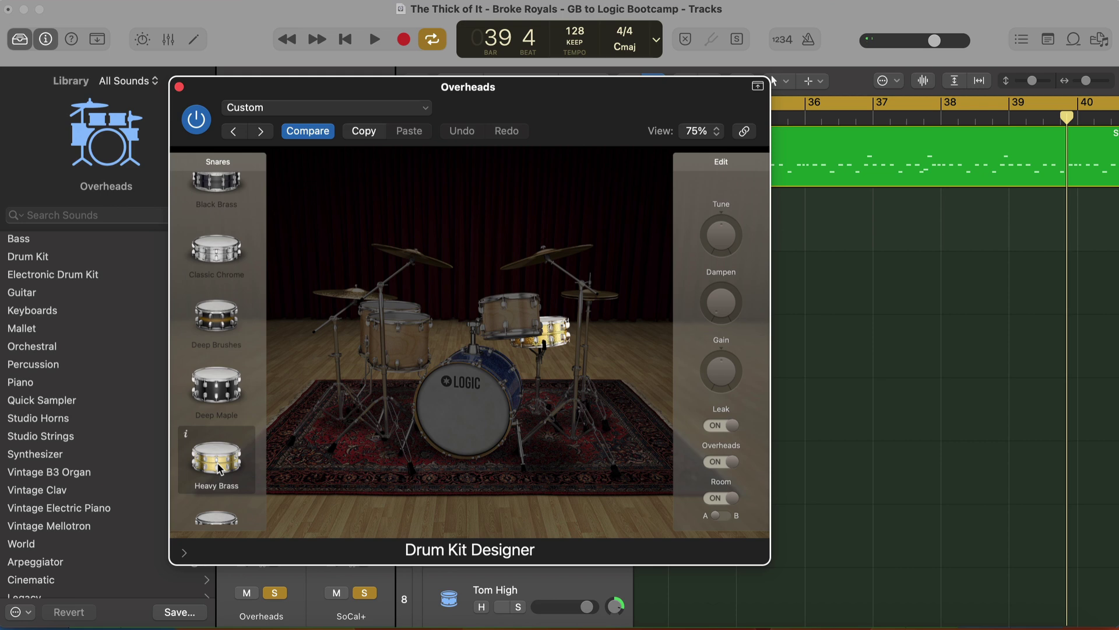
Browse the kick, tom, crash and hi-hat choices, then raise the snare's Tune and audition it.
{"action": "left_click", "coordinate": [458, 388]}
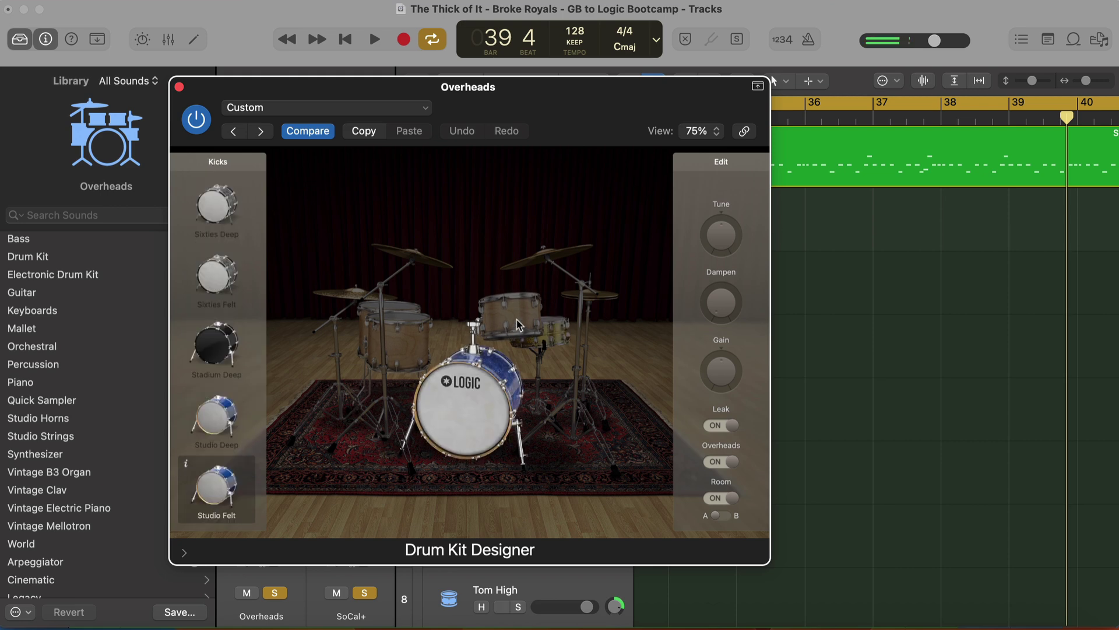
{"action": "left_click", "coordinate": [517, 324]}
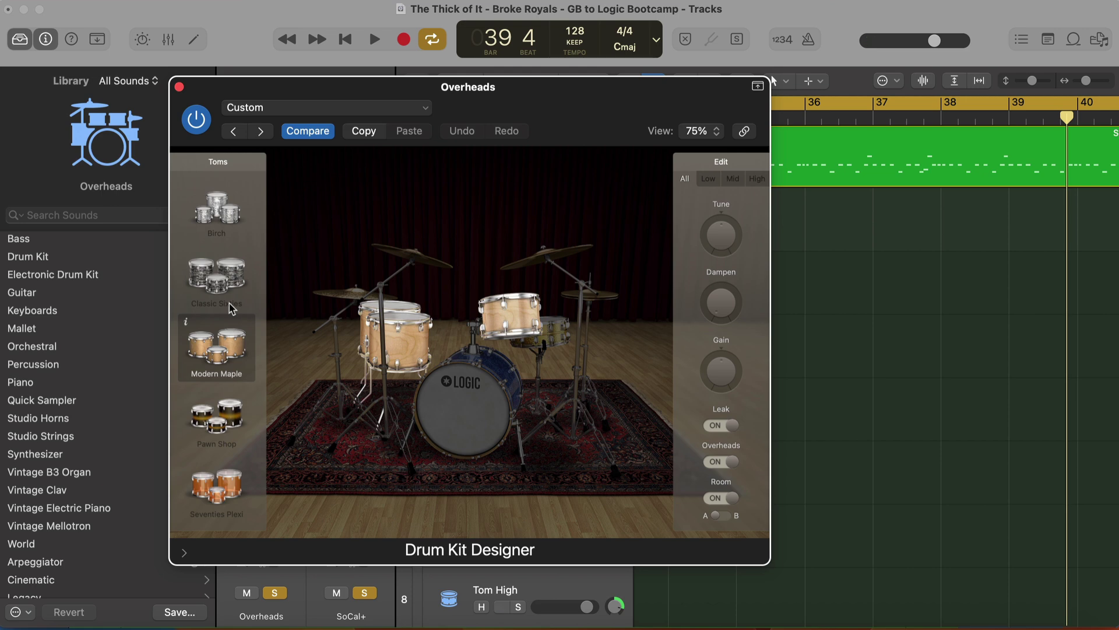
{"action": "left_click", "coordinate": [423, 262]}
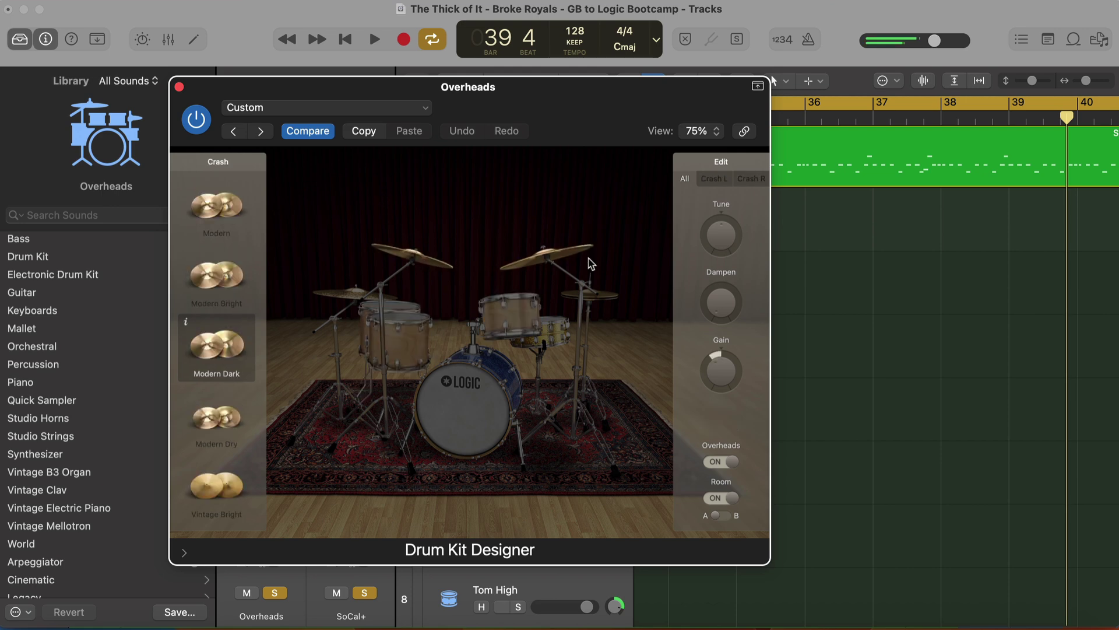
{"action": "left_click", "coordinate": [599, 303]}
{"action": "left_click", "coordinate": [553, 341]}
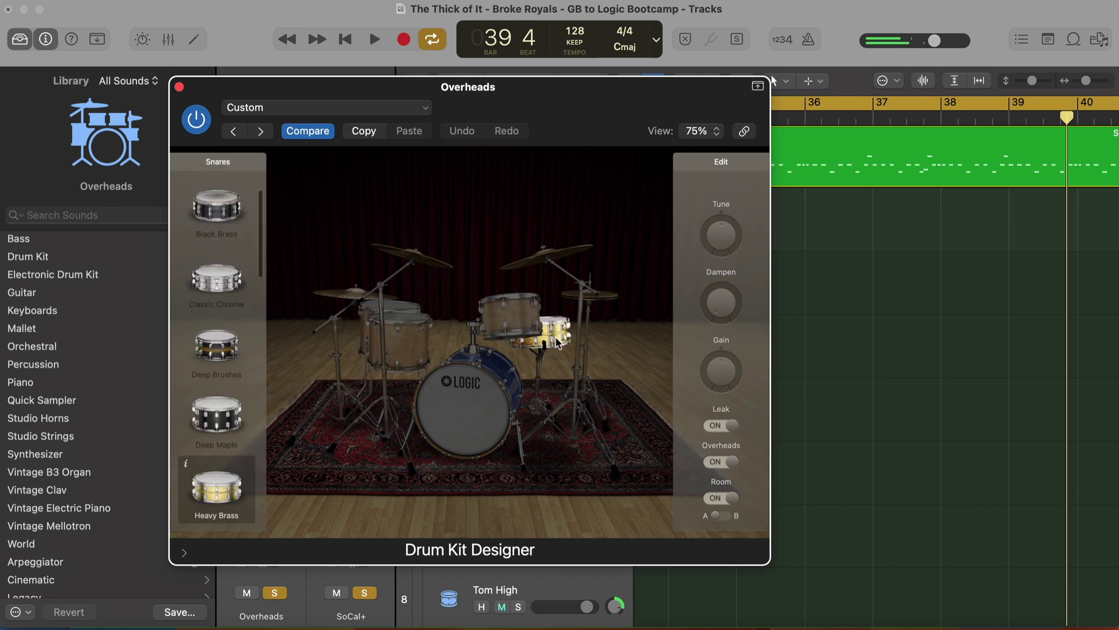
{"action": "left_click_drag", "start_coordinate": [722, 239], "coordinate": [698, 325]}
{"action": "left_click", "coordinate": [562, 338]}
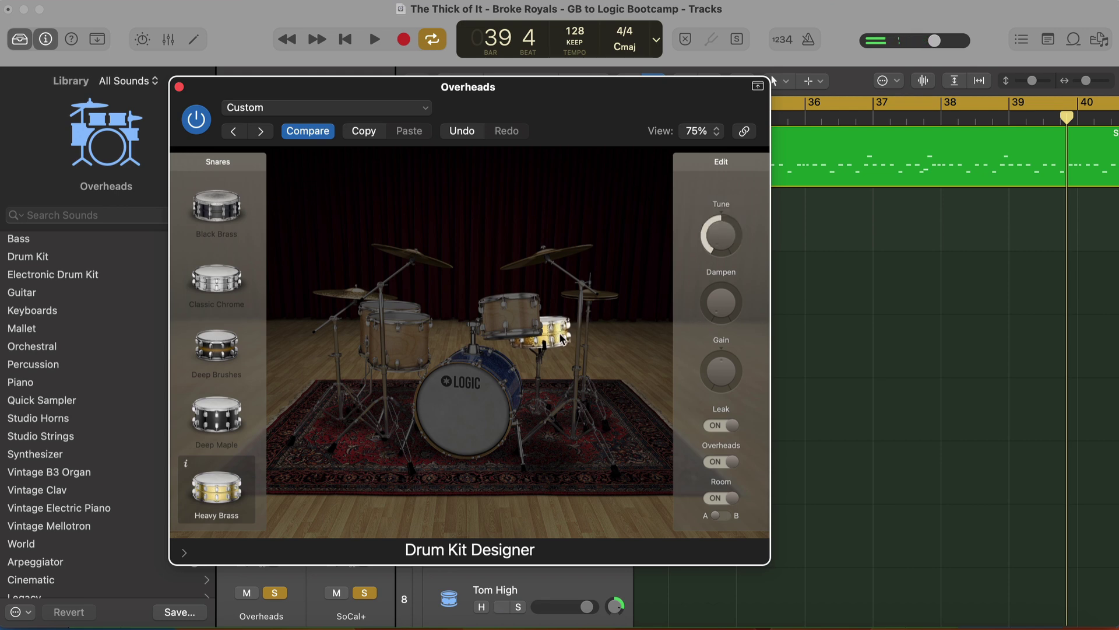
Close Drum Kit Designer and scroll the track list back to the SoCal+ track.
{"action": "left_click", "coordinate": [180, 88]}
{"action": "scroll", "coordinate": [527, 260], "scroll_direction": "down", "scroll_amount": 1}
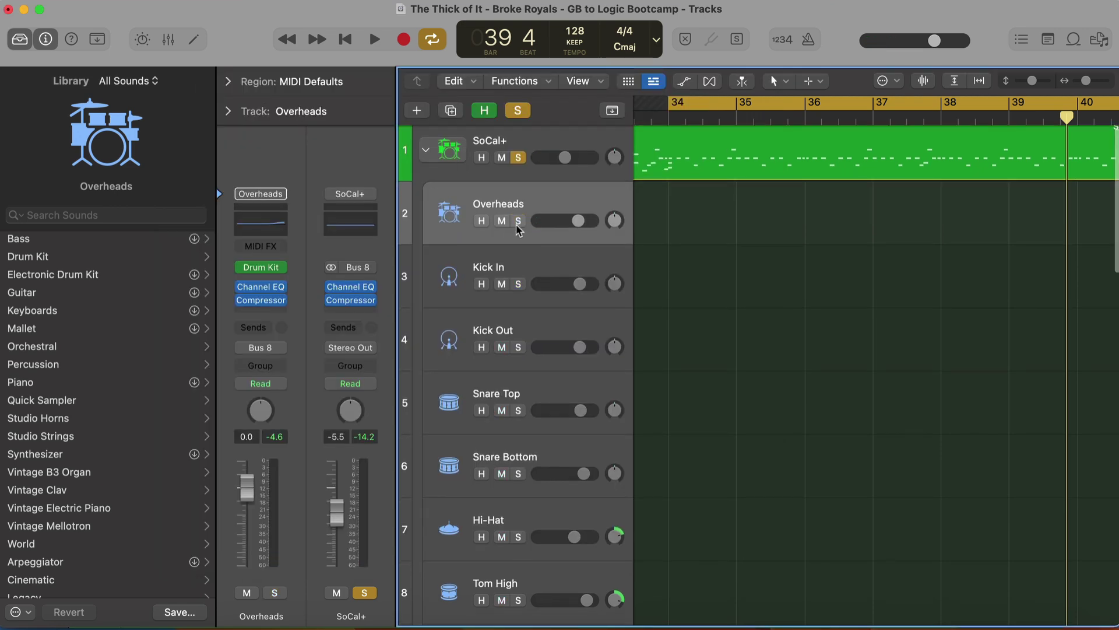
{"action": "scroll", "coordinate": [520, 370], "scroll_direction": "down", "scroll_amount": 2}
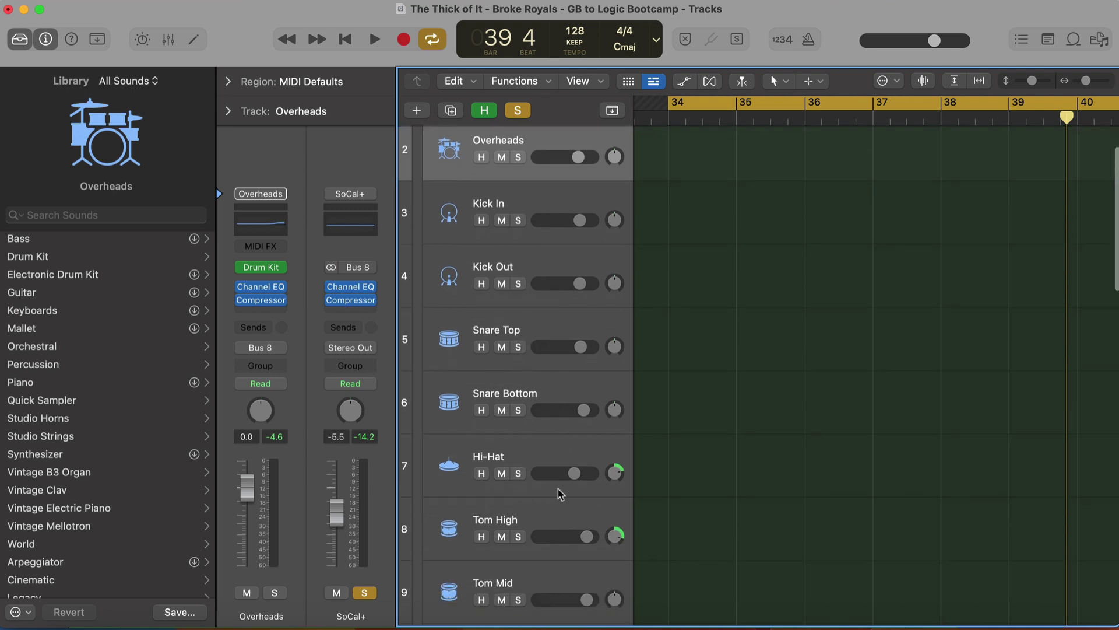
{"action": "scroll", "coordinate": [561, 496], "scroll_direction": "up", "scroll_amount": 1}
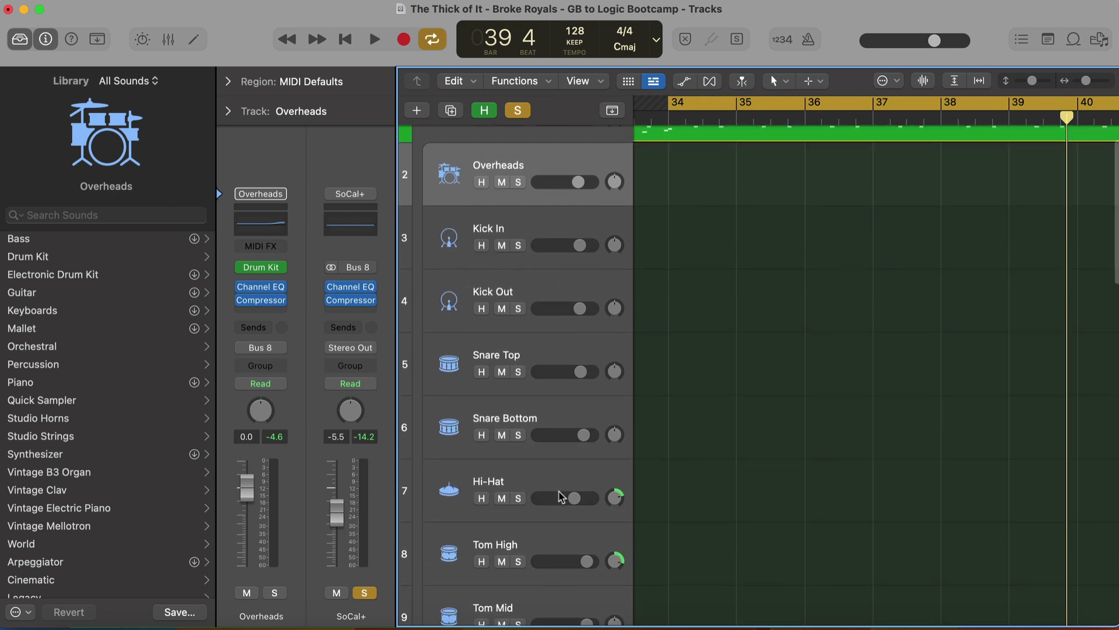
{"action": "scroll", "coordinate": [525, 408], "scroll_direction": "up", "scroll_amount": 2}
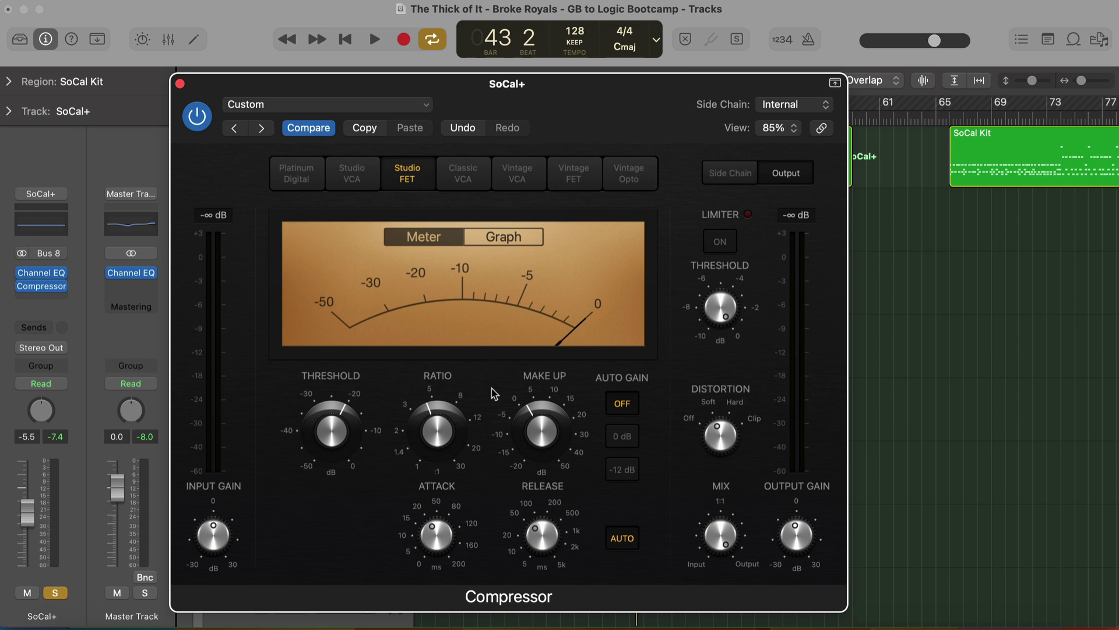
Audition the drums through the Studio FET Compressor at 4.4:1, replaying from a bar earlier.
{"action": "key", "text": "space"}
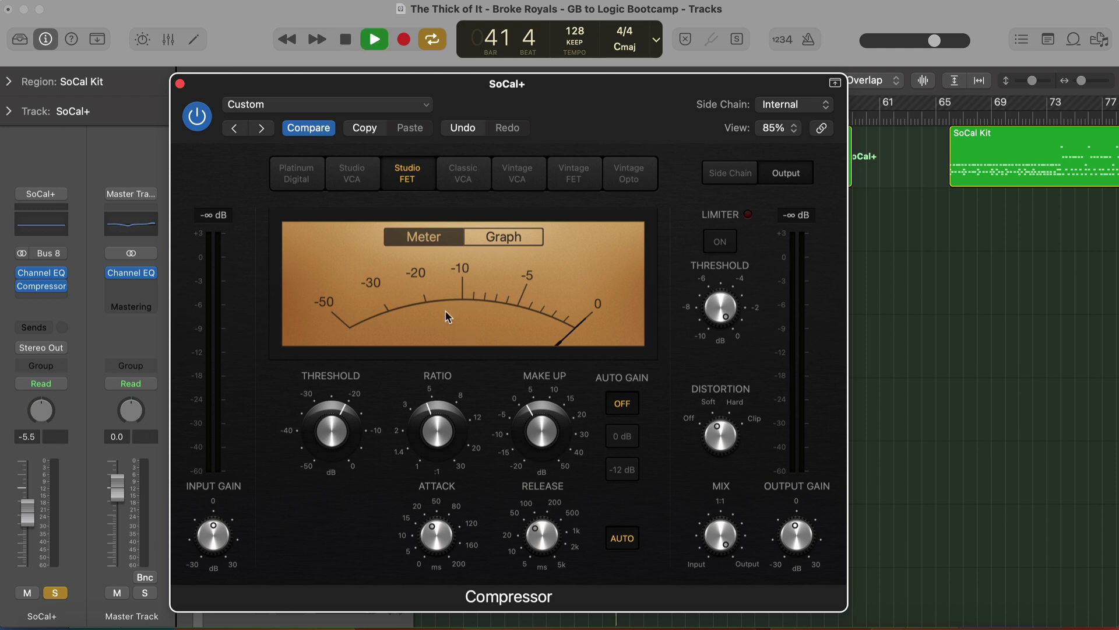
{"action": "key", "text": "space"}
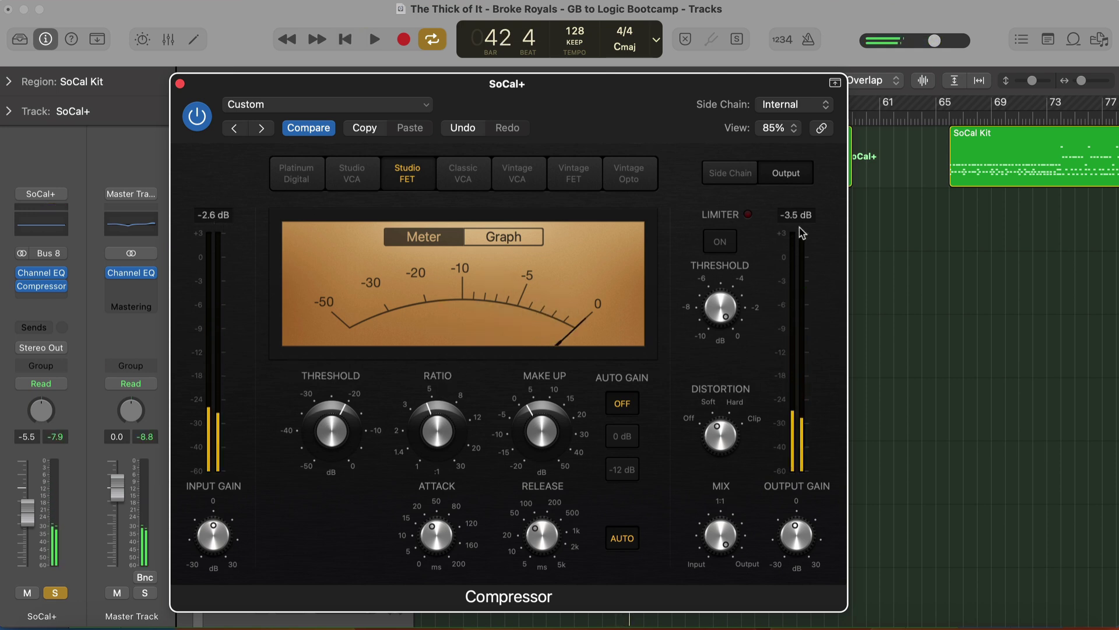
{"action": "key", "text": "comma"}
{"action": "key", "text": "space"}
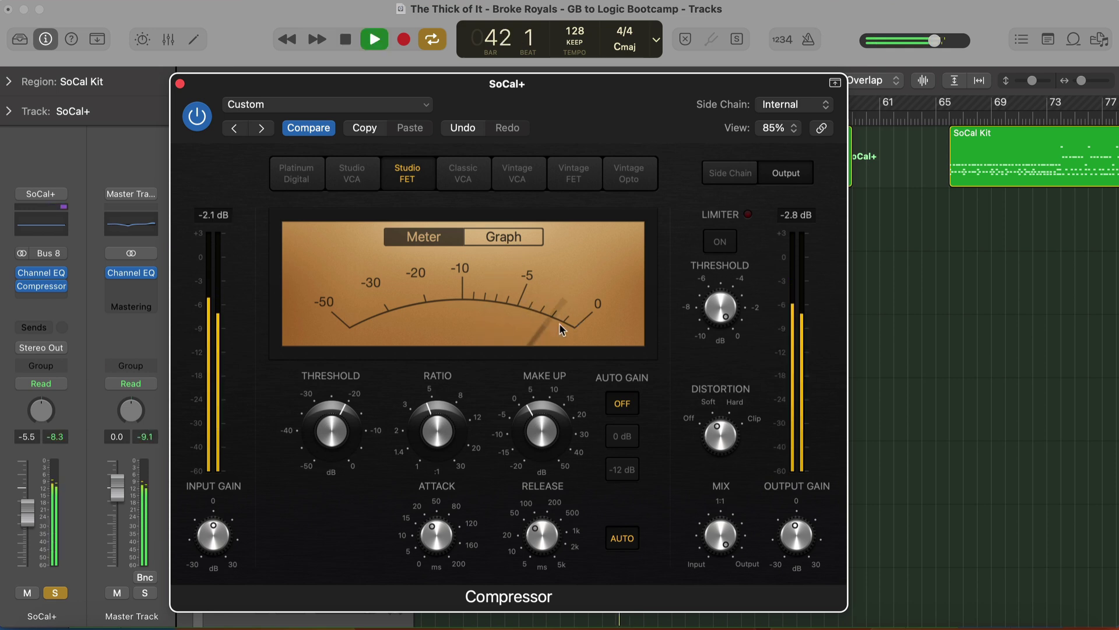
Watch the Compressor's gain reduction graph during playback, then return to the meter display.
{"action": "key", "text": "space"}
{"action": "left_click", "coordinate": [510, 239]}
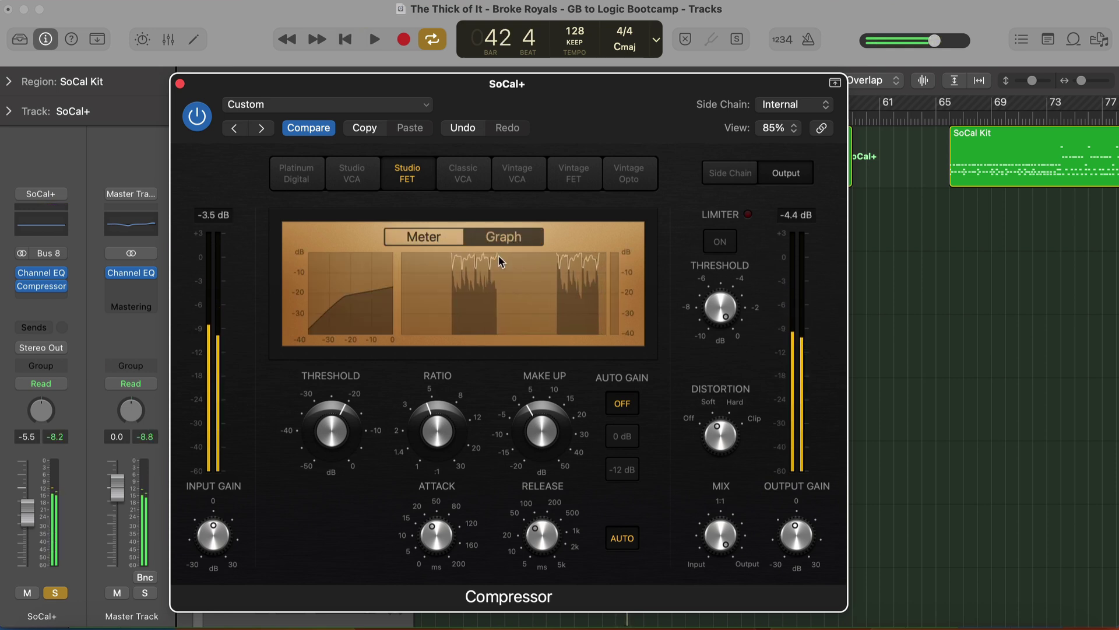
{"action": "key", "text": "space"}
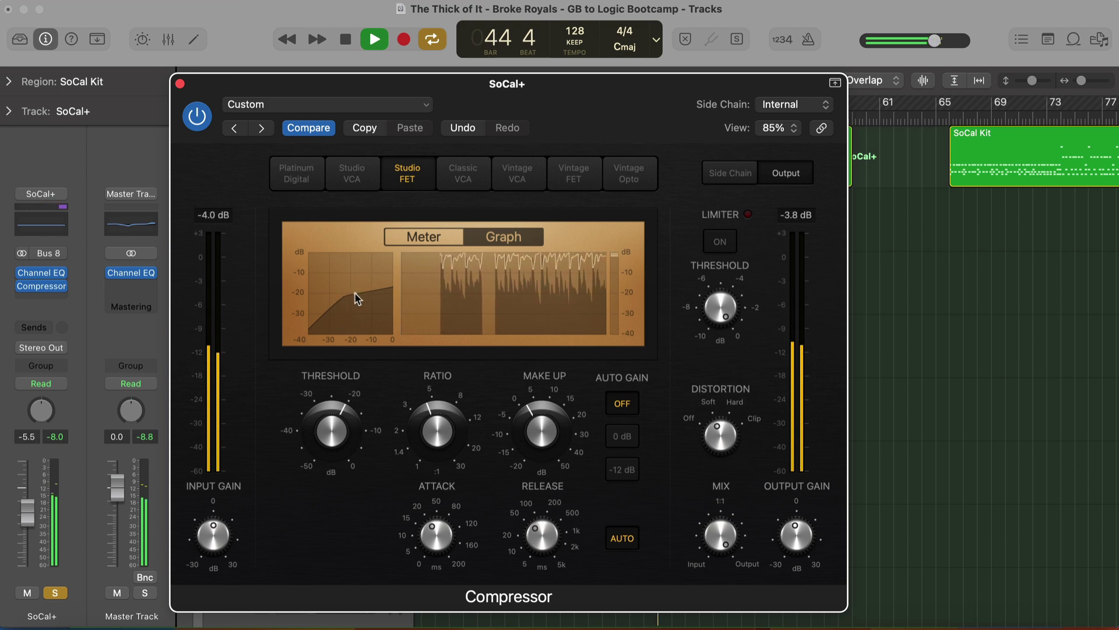
{"action": "key", "text": "space"}
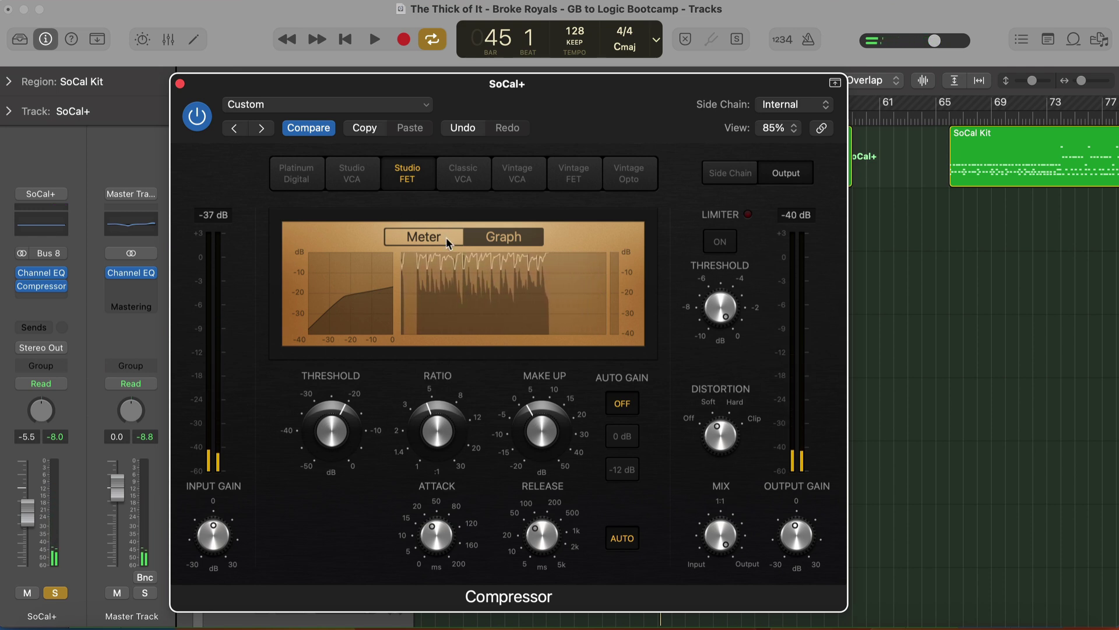
{"action": "left_click", "coordinate": [402, 236]}
Audition Studio VCA, Studio FET, Classic VCA, Vintage VCA, Vintage FET and Vintage Opto, ending on Platinum Digital.
{"action": "left_click", "coordinate": [314, 178]}
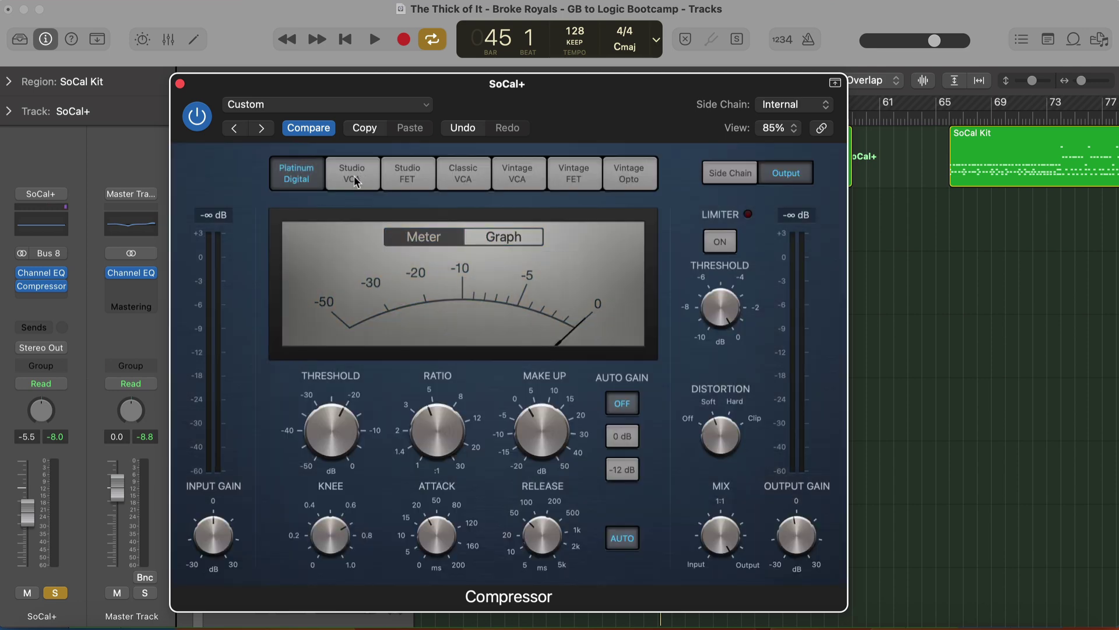
{"action": "key", "text": "space"}
{"action": "left_click", "coordinate": [349, 178]}
{"action": "left_click", "coordinate": [296, 173]}
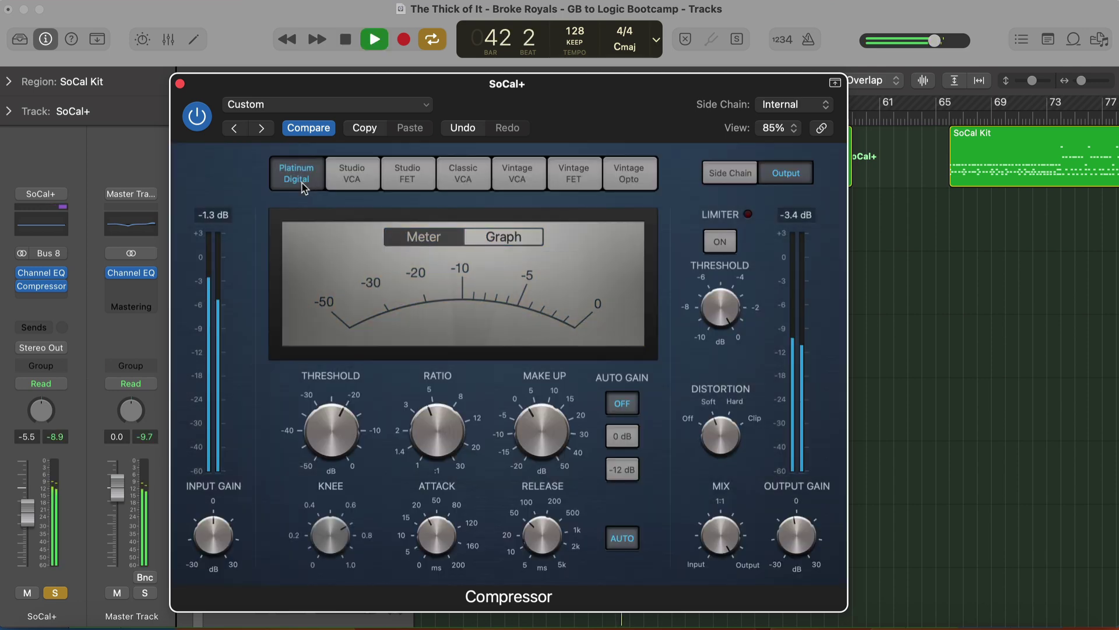
{"action": "left_click", "coordinate": [360, 187]}
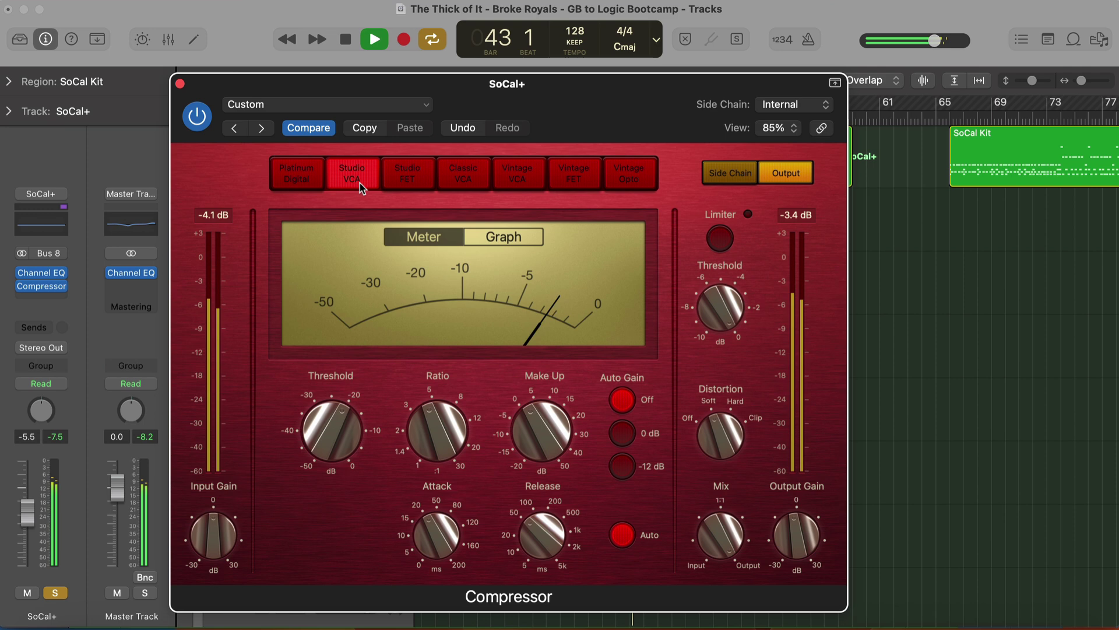
{"action": "left_click", "coordinate": [411, 184]}
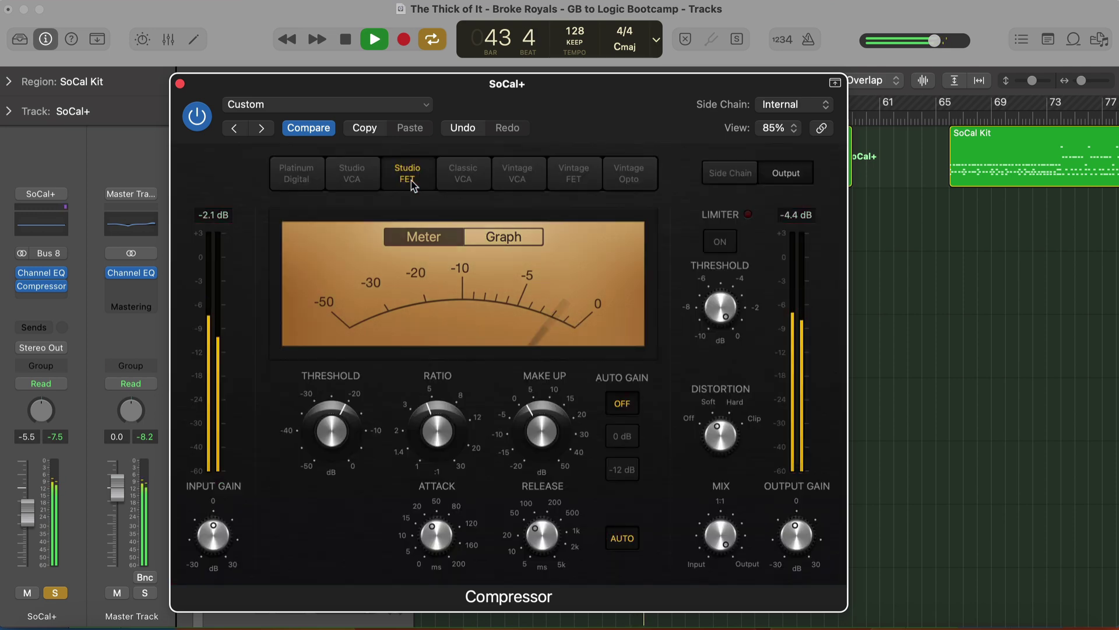
{"action": "left_click", "coordinate": [470, 182]}
{"action": "left_click", "coordinate": [516, 175]}
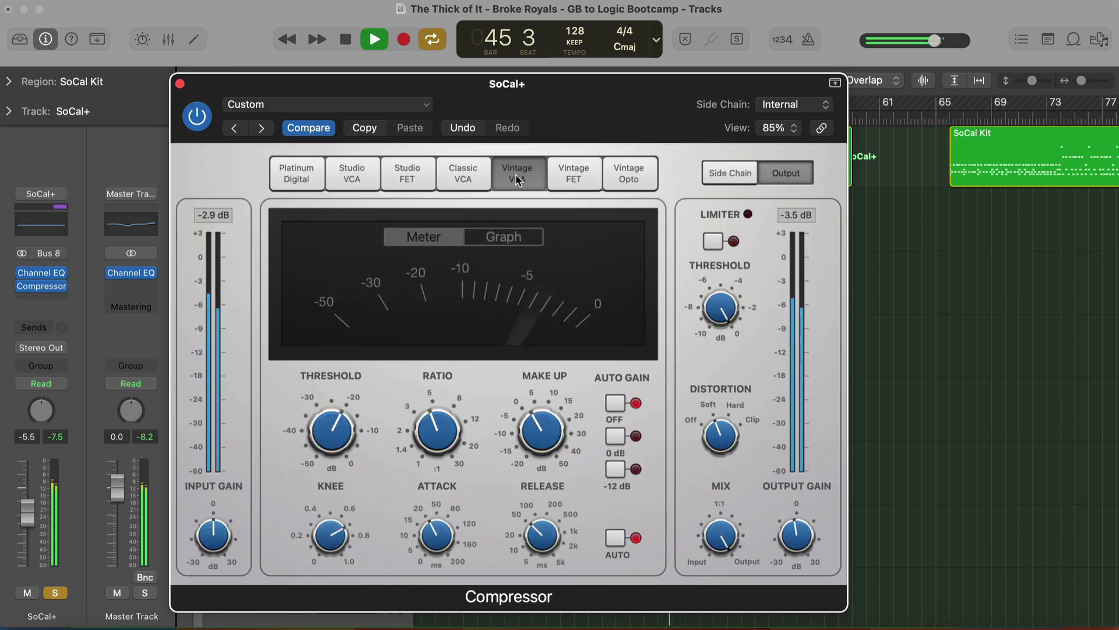
{"action": "left_click", "coordinate": [589, 172]}
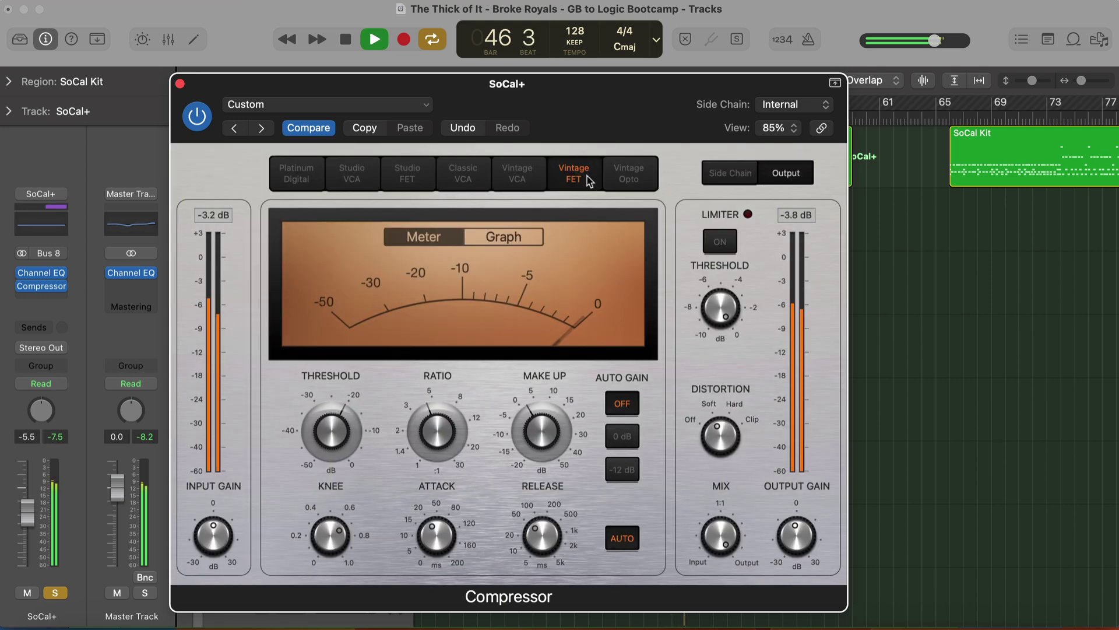
{"action": "left_click", "coordinate": [618, 181]}
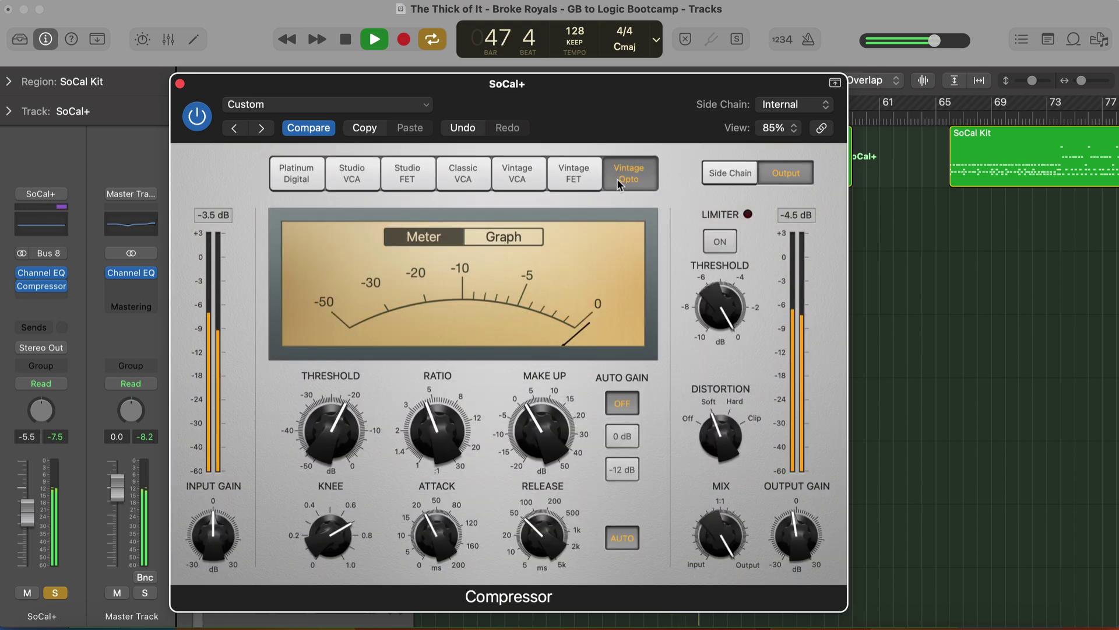
{"action": "left_click", "coordinate": [311, 181]}
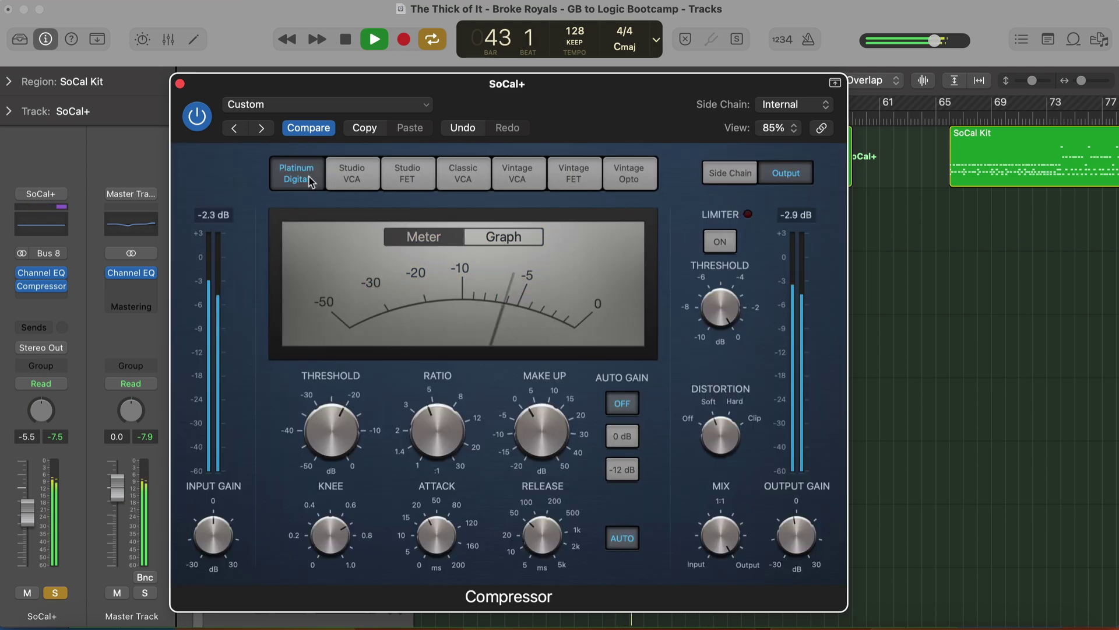
Audition the Studio FET compression on the drums, toggling the Graph and Meter displays.
{"action": "key", "text": "space"}
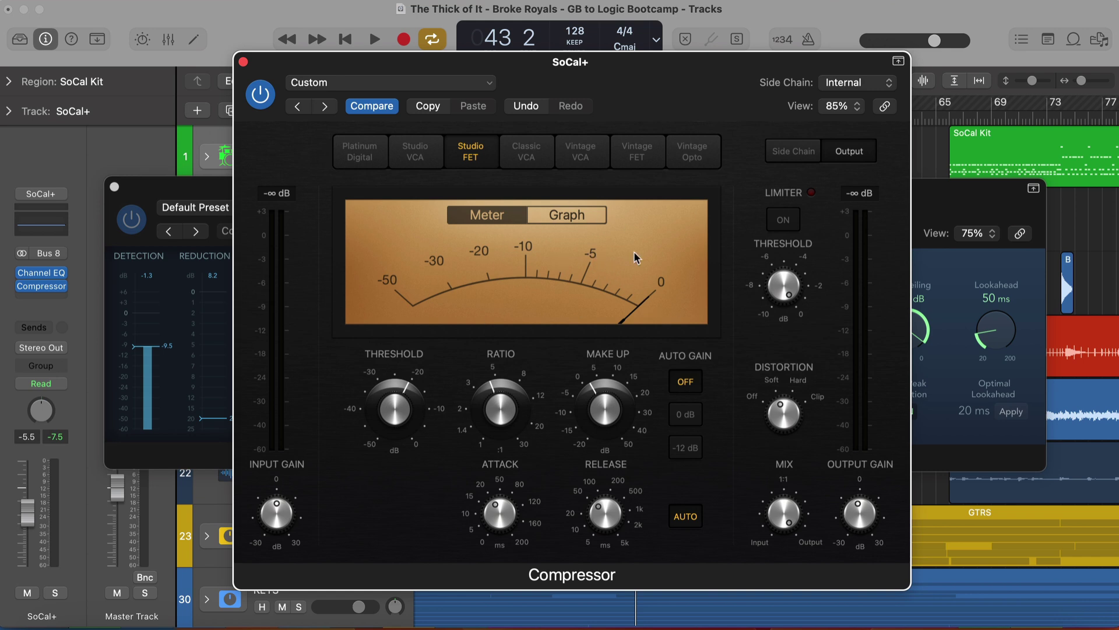
{"action": "key", "text": "space"}
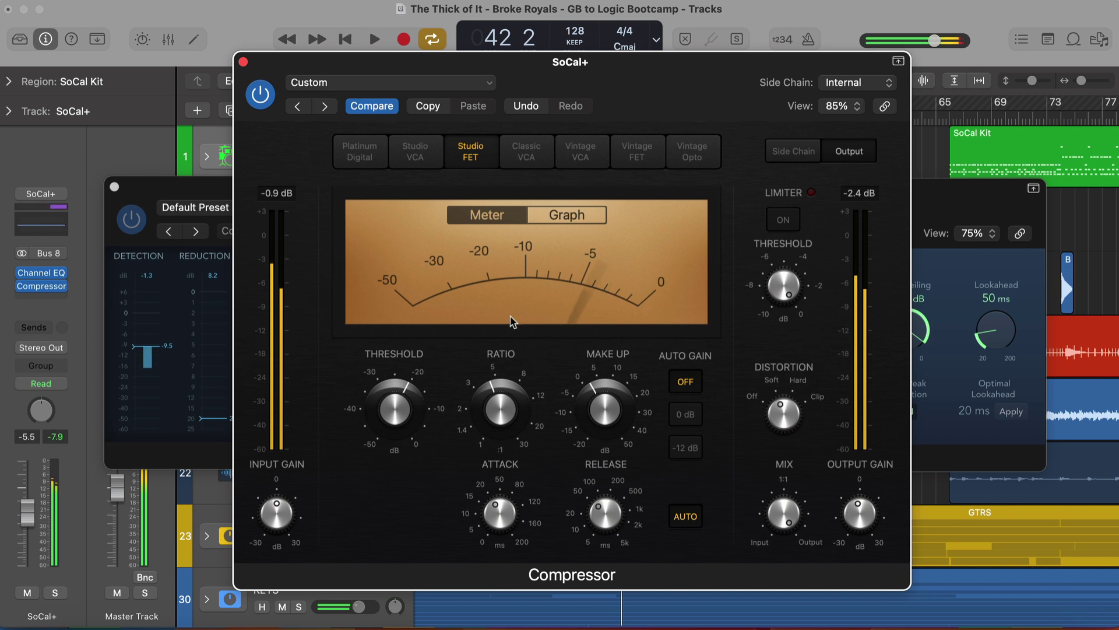
{"action": "key", "text": "space"}
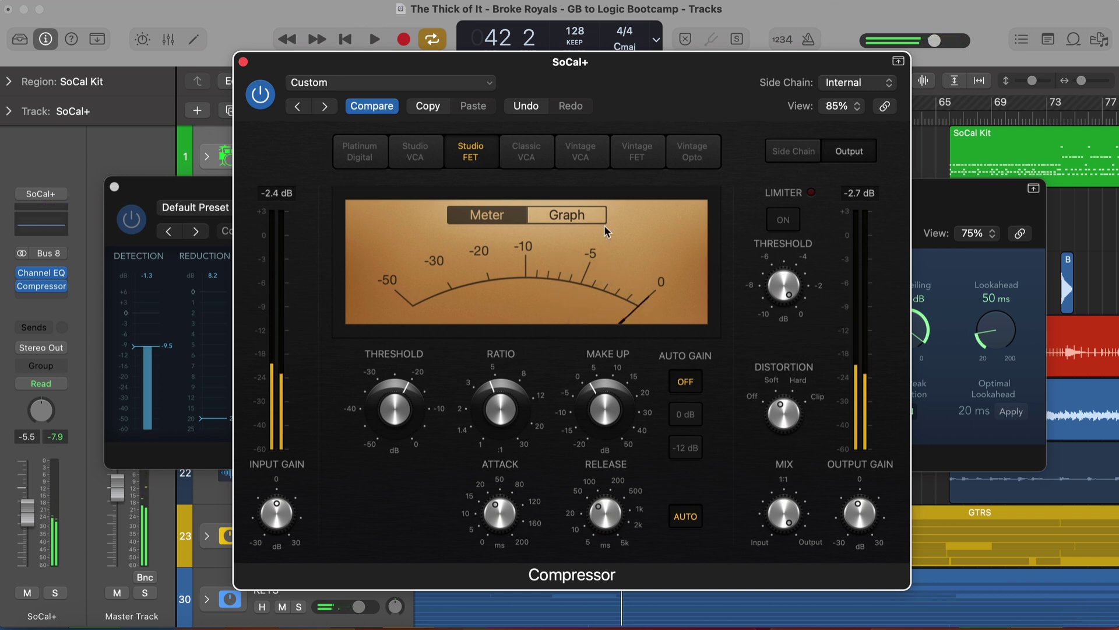
{"action": "left_click", "coordinate": [564, 220]}
{"action": "left_click", "coordinate": [508, 218]}
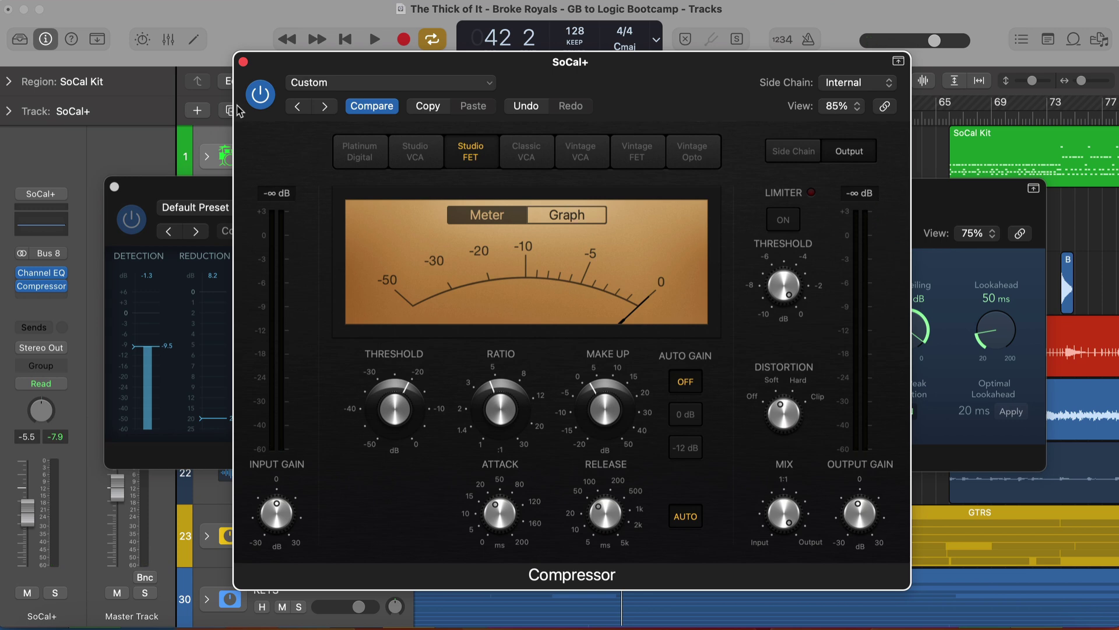
Close the SoCal+ compressor window and bring the VOX LEAD de-esser and Master limiter windows forward.
{"action": "left_click", "coordinate": [244, 61]}
{"action": "left_click", "coordinate": [477, 202]}
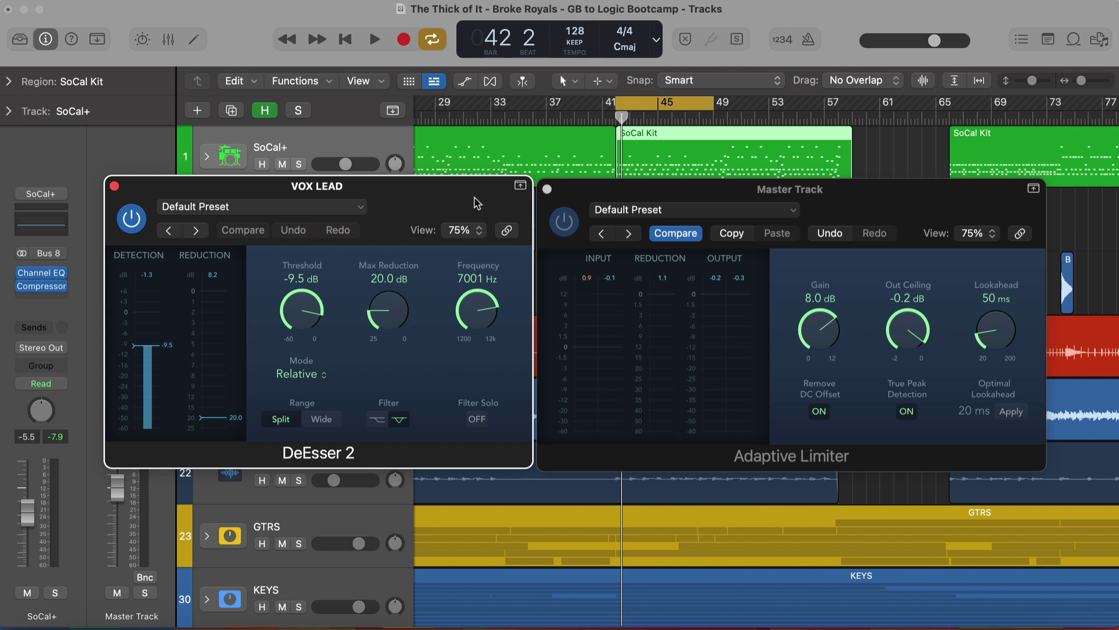
{"action": "left_click_drag", "start_coordinate": [477, 202], "coordinate": [480, 206]}
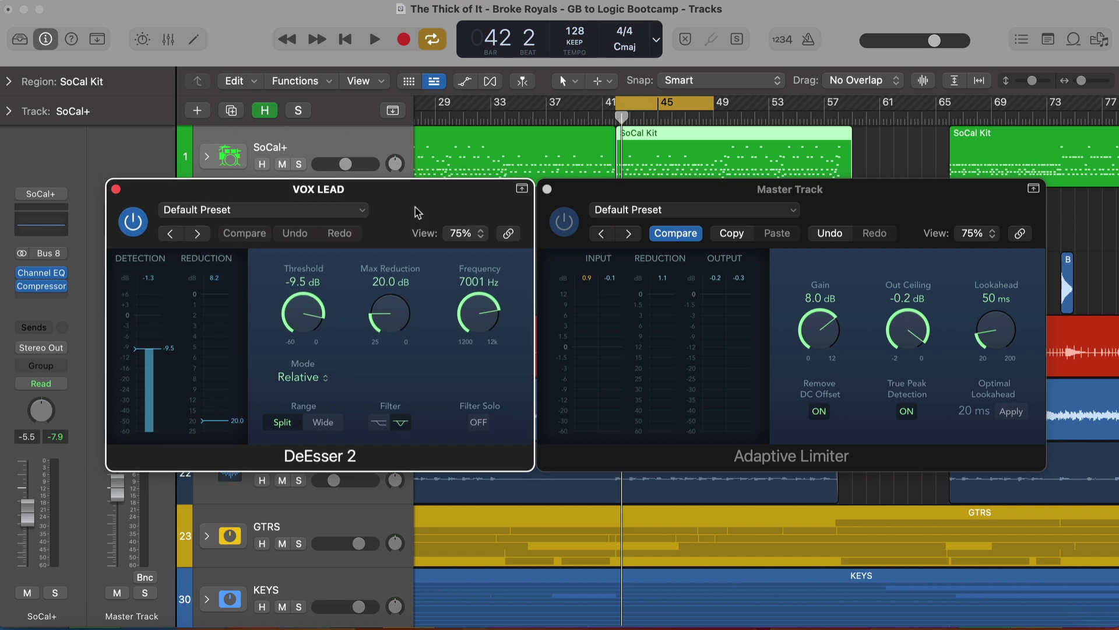
{"action": "left_click", "coordinate": [724, 204]}
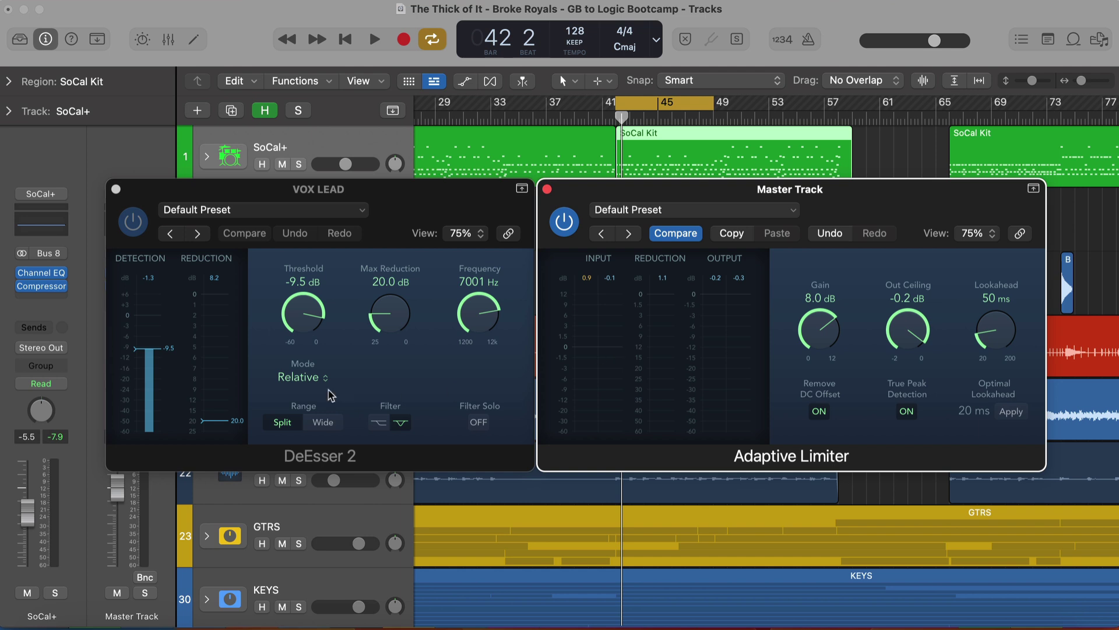
Set the VOX LEAD DeEsser 2 threshold to -8.0 dB and audition the vocal.
{"action": "scroll", "coordinate": [446, 538], "scroll_direction": "down", "scroll_amount": 10}
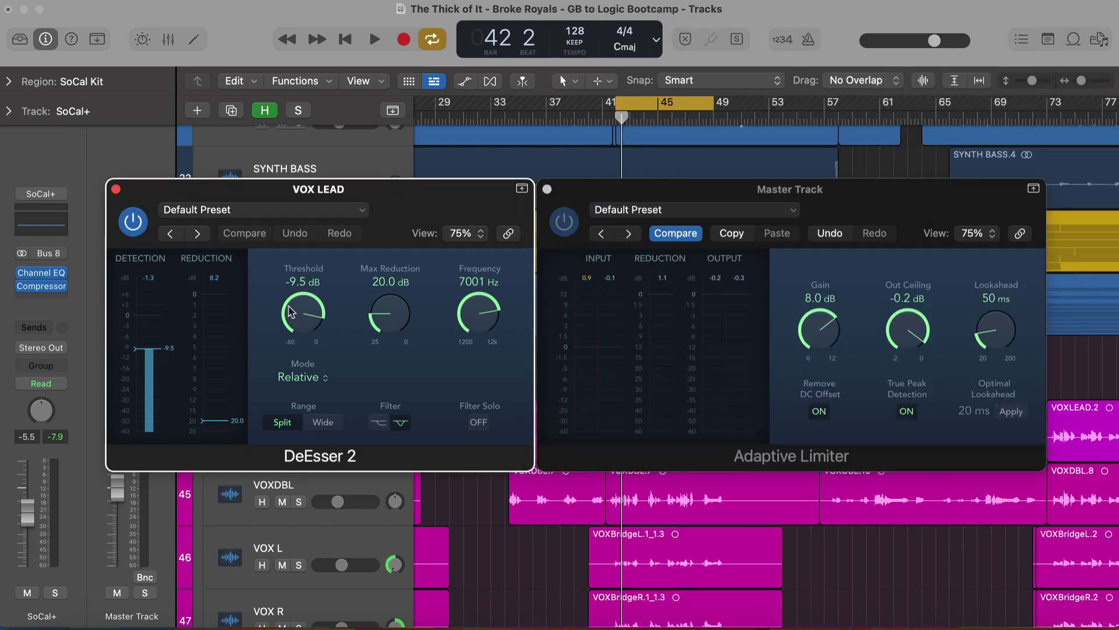
{"action": "left_click_drag", "start_coordinate": [292, 313], "coordinate": [234, 320]}
{"action": "mouse_move", "coordinate": [337, 331]}
{"action": "left_mouse_down"}
{"action": "mouse_move", "coordinate": [281, 327]}
{"action": "mouse_move", "coordinate": [169, 348]}
{"action": "left_mouse_up"}
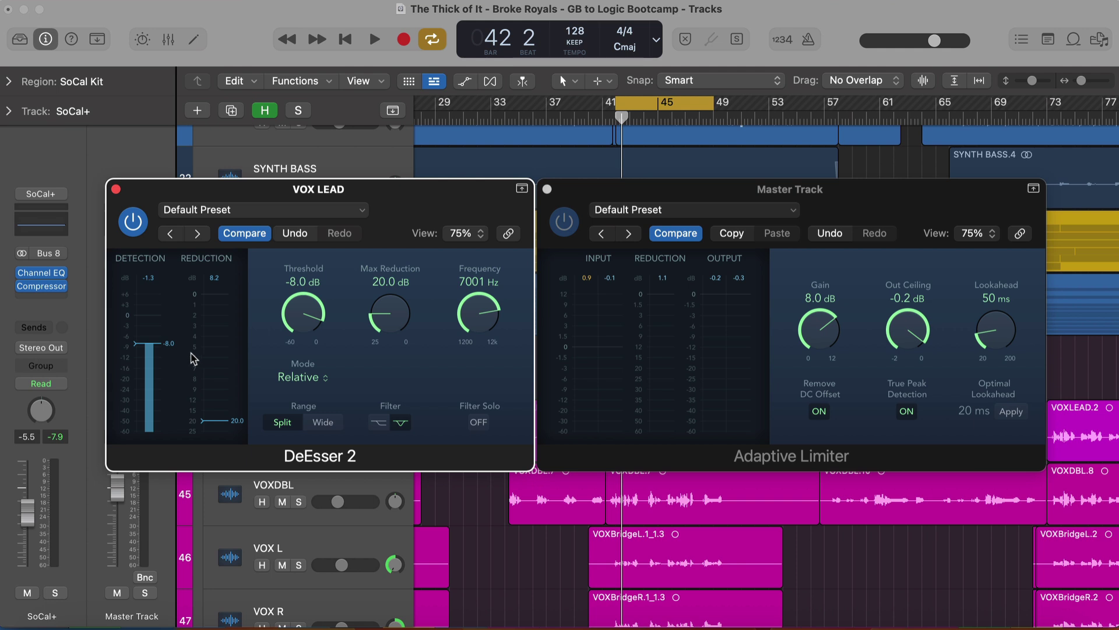
{"action": "key", "text": "space"}
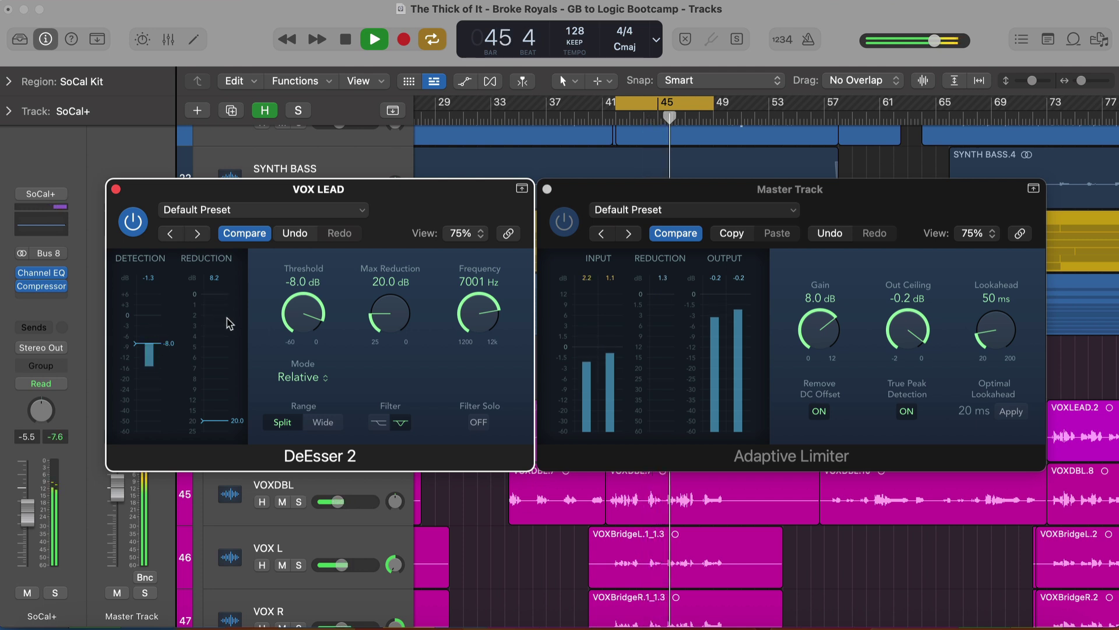
{"action": "key", "text": "space"}
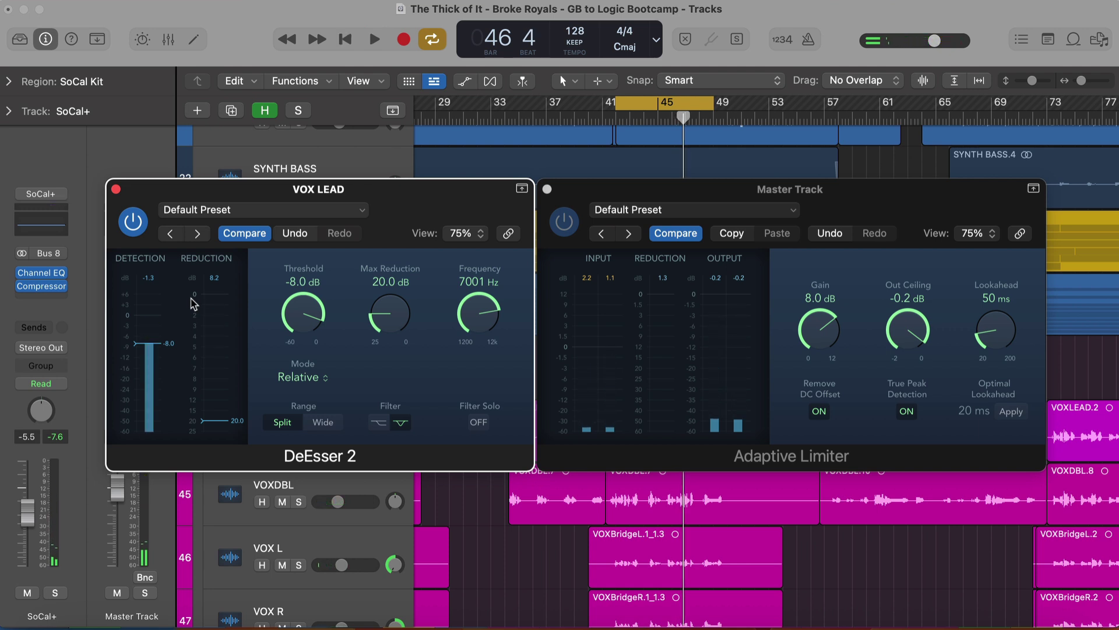
Push the Master Adaptive Limiter gain up to 11.1 dB during playback, then settle it at 8.6 dB.
{"action": "left_click", "coordinate": [756, 192]}
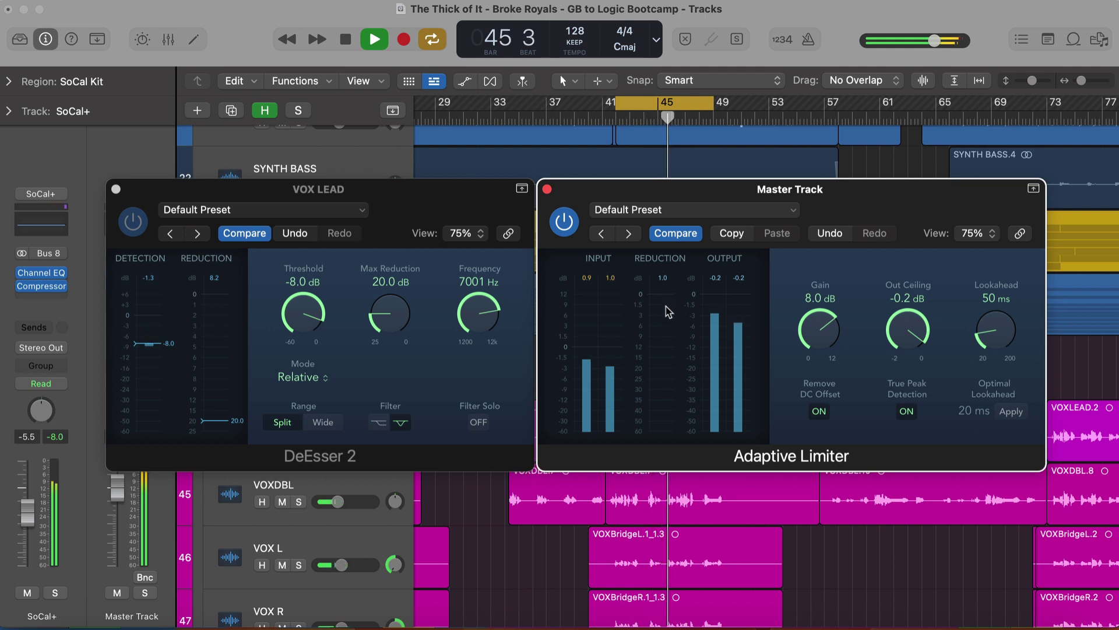
{"action": "left_click_drag", "start_coordinate": [825, 339], "coordinate": [828, 285]}
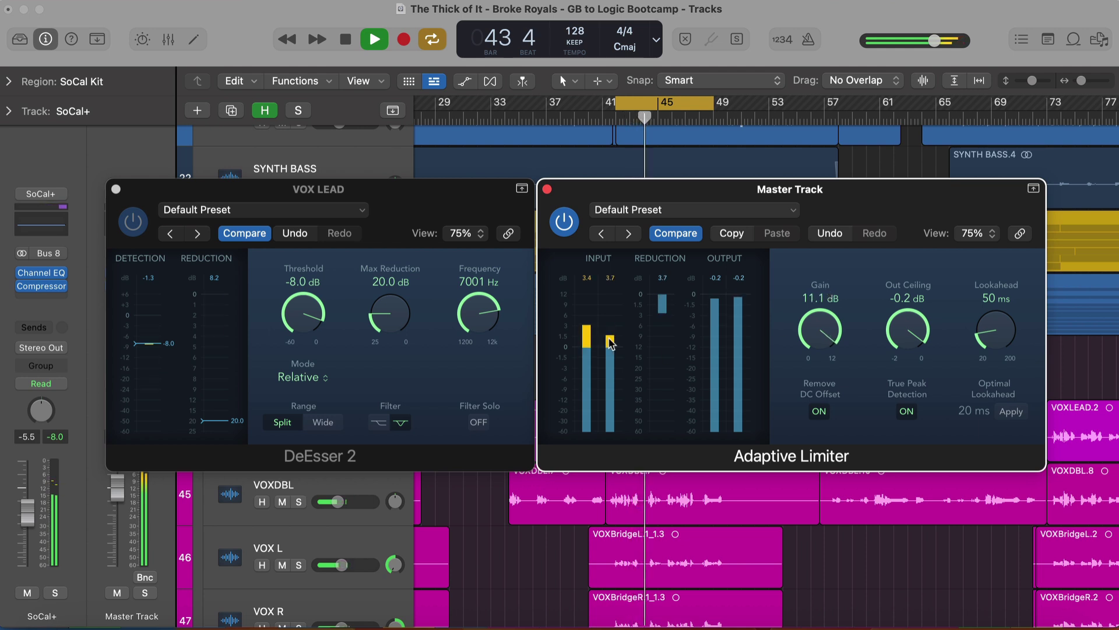
{"action": "key", "text": "space"}
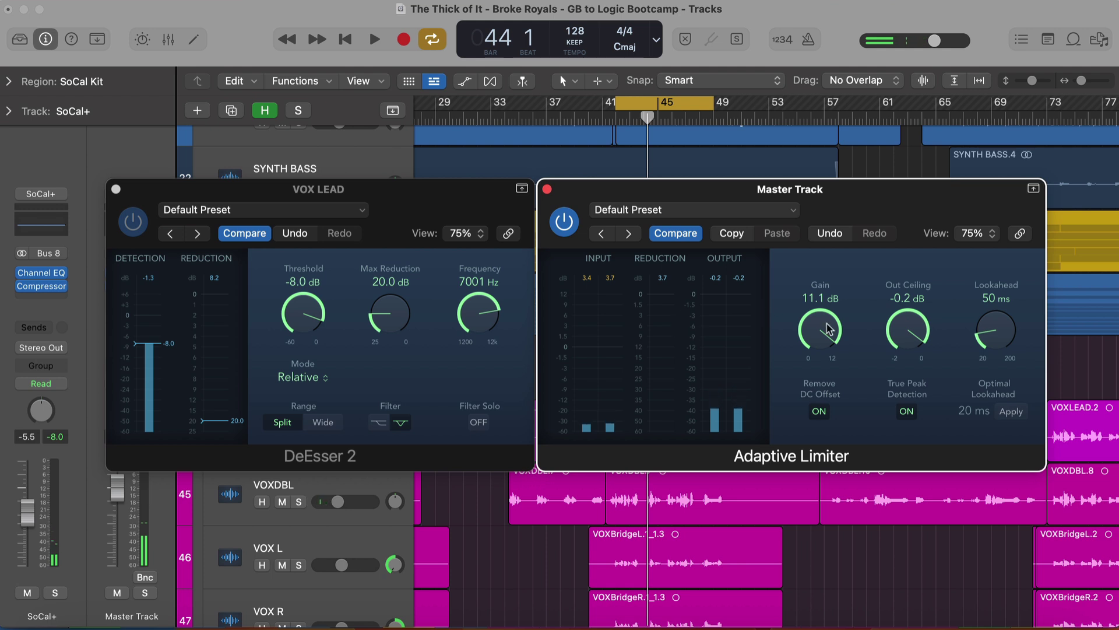
{"action": "left_click_drag", "start_coordinate": [829, 330], "coordinate": [829, 378]}
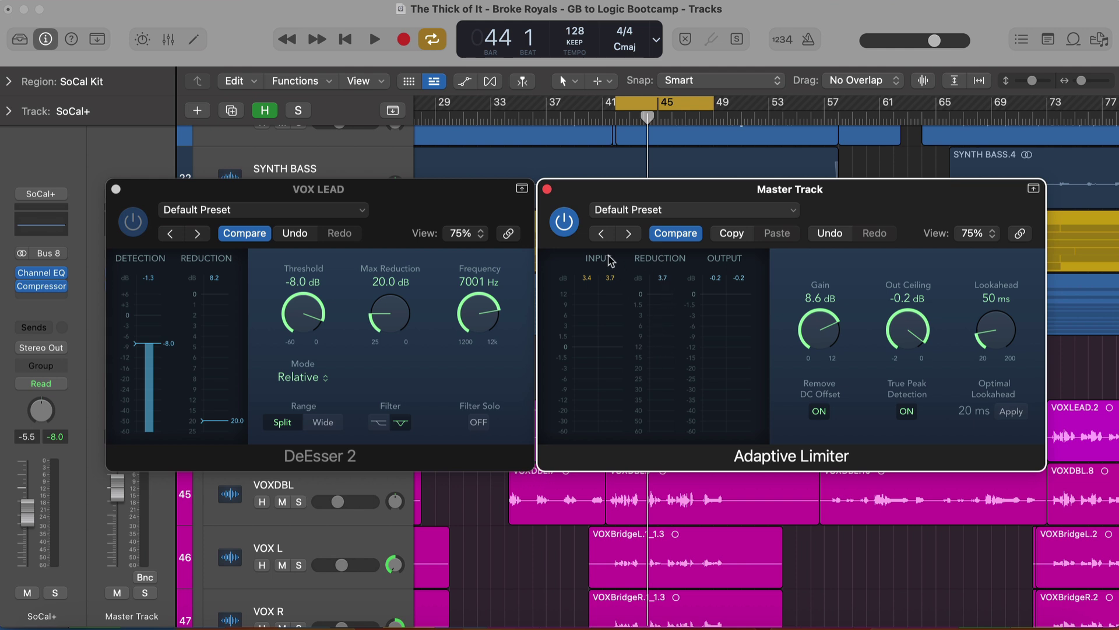
Close the Master Track limiter and VOX LEAD de-esser windows.
{"action": "left_click", "coordinate": [547, 189]}
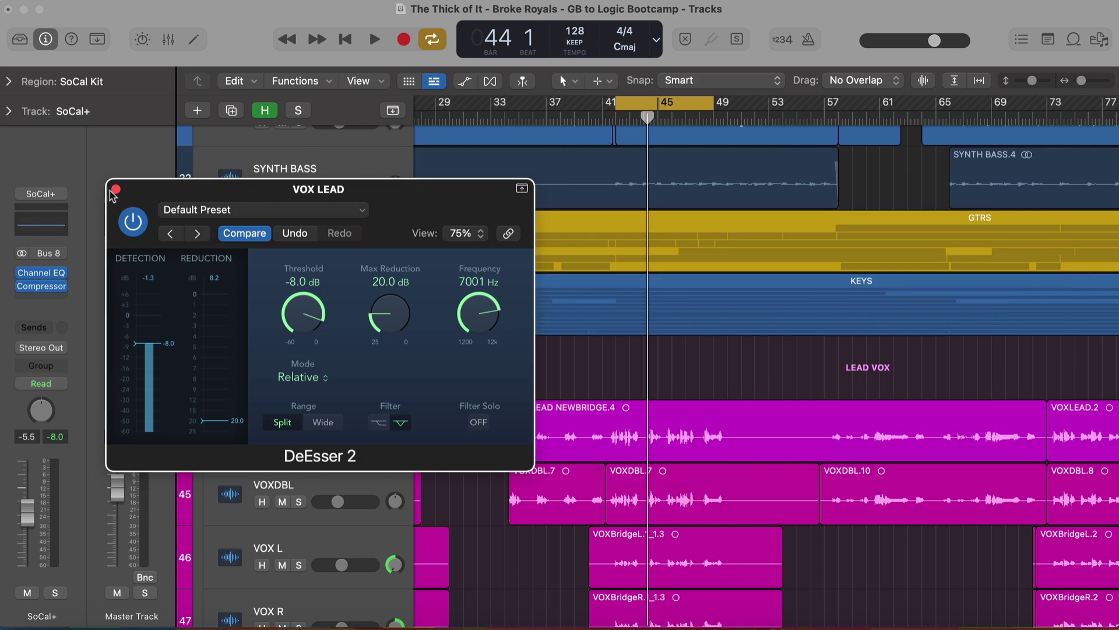
{"action": "left_click", "coordinate": [116, 189]}
{"action": "scroll", "coordinate": [456, 236], "scroll_direction": "up", "scroll_amount": 5}
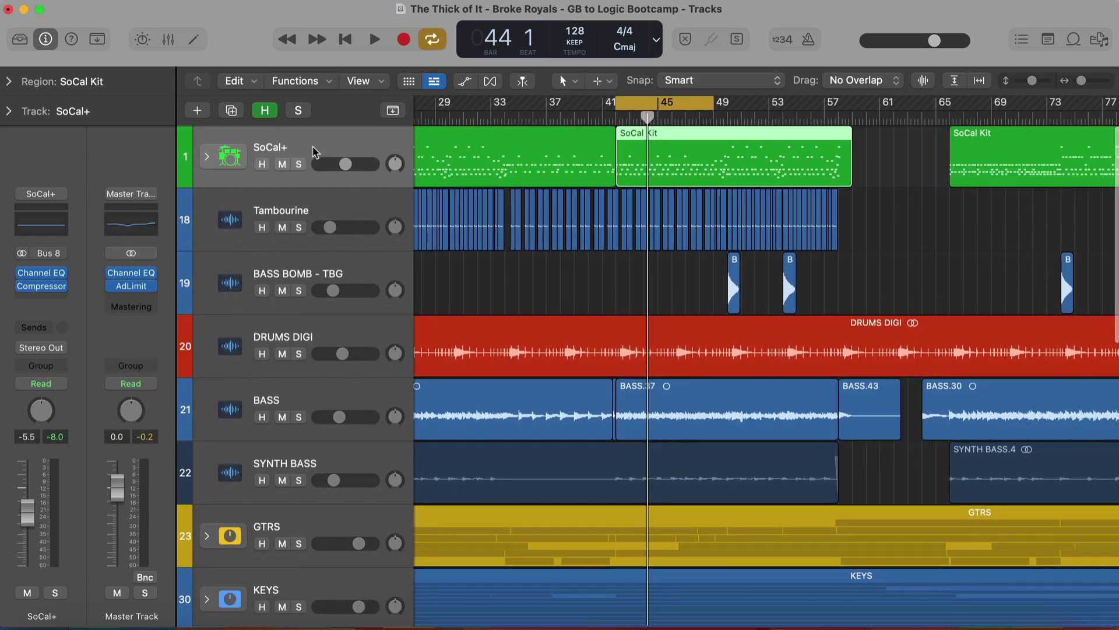
Show the SoCal Kit drum region in the Piano Roll and browse its drum lanes.
{"action": "key", "text": "e"}
{"action": "scroll", "coordinate": [662, 432], "scroll_direction": "up", "scroll_amount": 5}
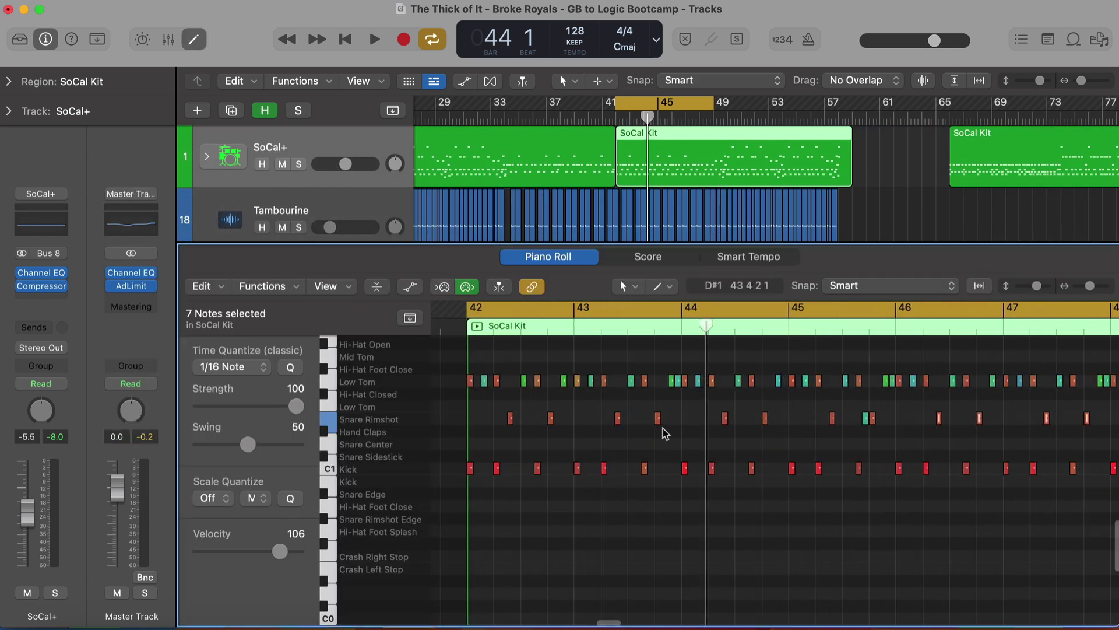
{"action": "scroll", "coordinate": [595, 465], "scroll_direction": "up", "scroll_amount": 4}
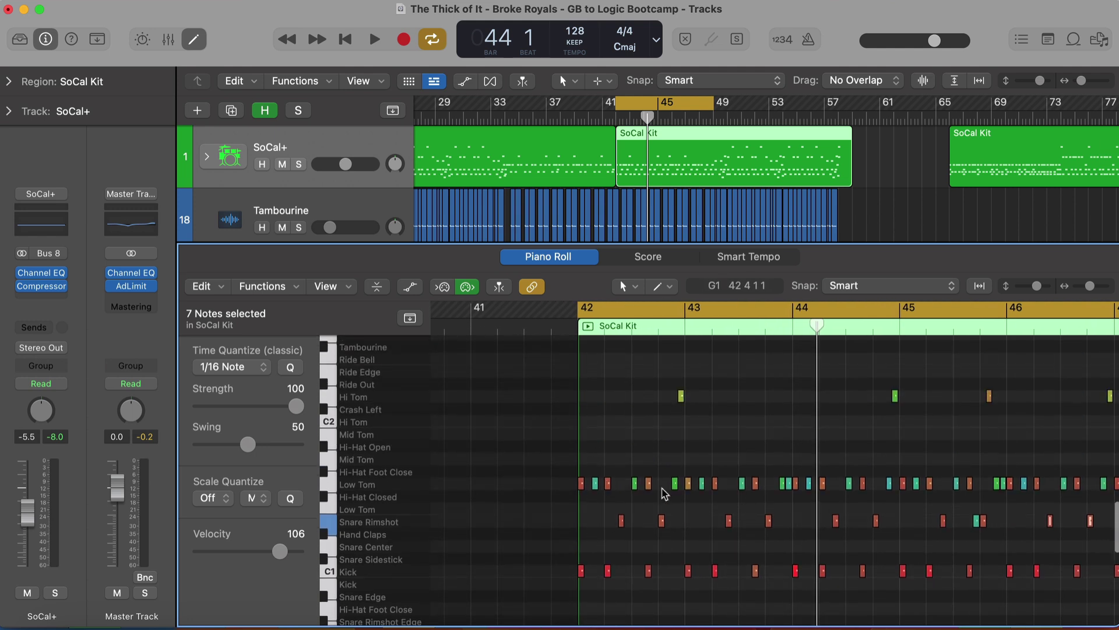
{"action": "scroll", "coordinate": [635, 475], "scroll_direction": "right", "scroll_amount": 5}
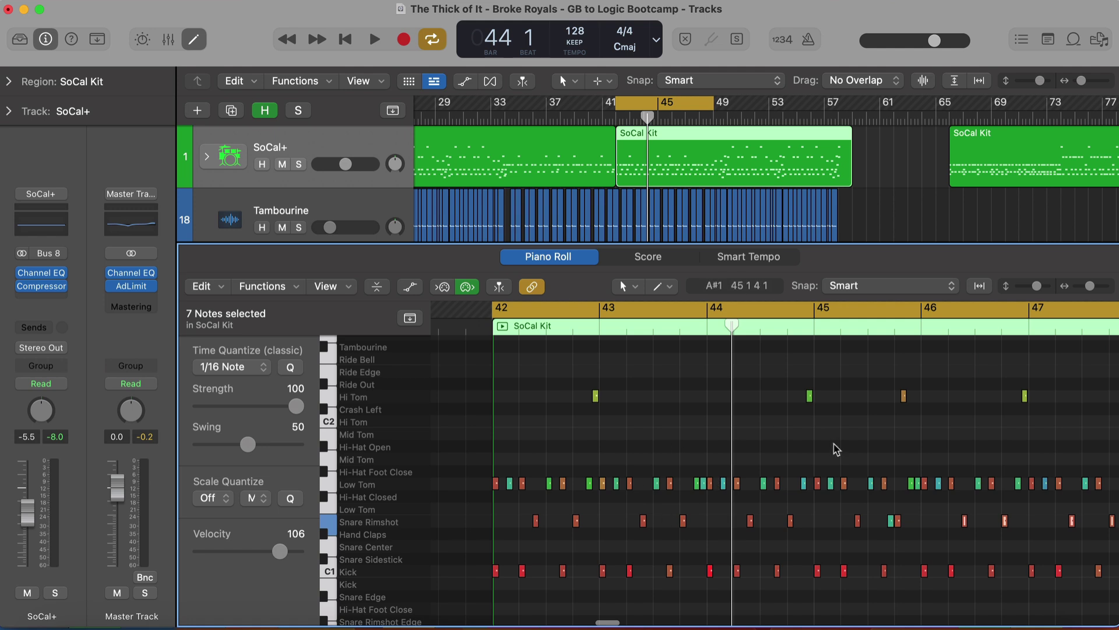
{"action": "scroll", "coordinate": [758, 457], "scroll_direction": "right", "scroll_amount": 2}
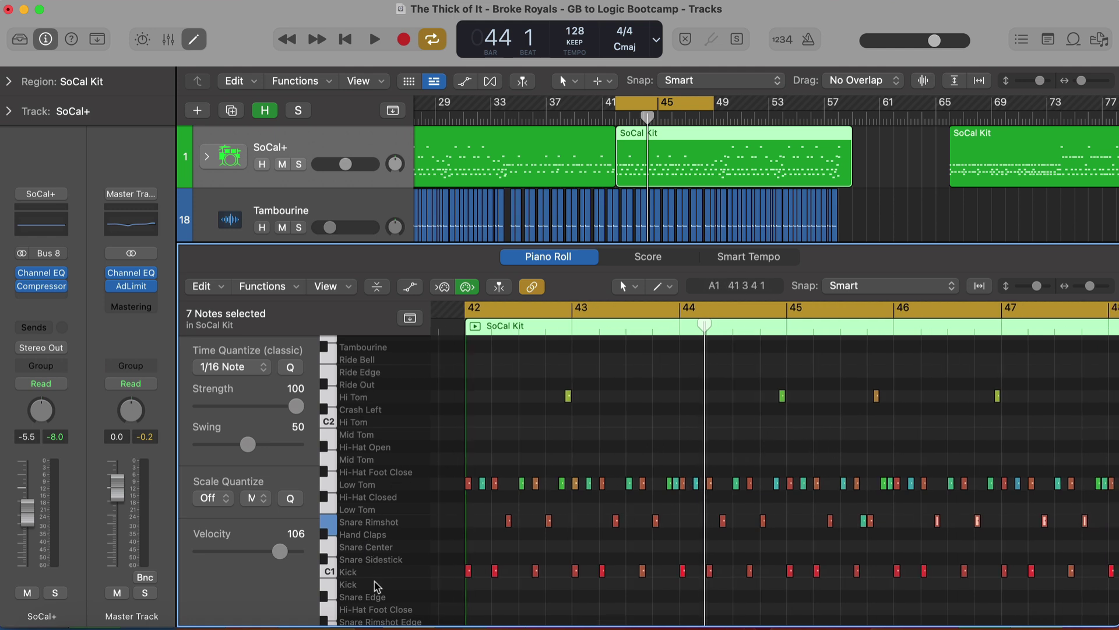
{"action": "scroll", "coordinate": [366, 584], "scroll_direction": "down", "scroll_amount": 2}
{"action": "scroll", "coordinate": [366, 585], "scroll_direction": "up", "scroll_amount": 4}
{"action": "scroll", "coordinate": [366, 585], "scroll_direction": "down", "scroll_amount": 3}
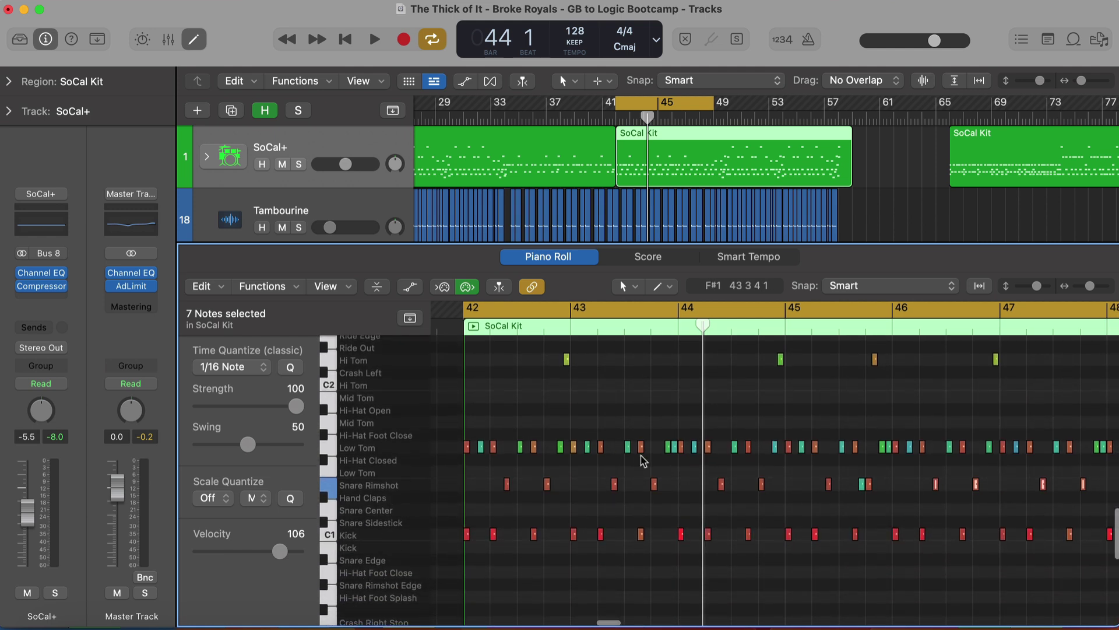
{"action": "scroll", "coordinate": [640, 463], "scroll_direction": "right", "scroll_amount": 1}
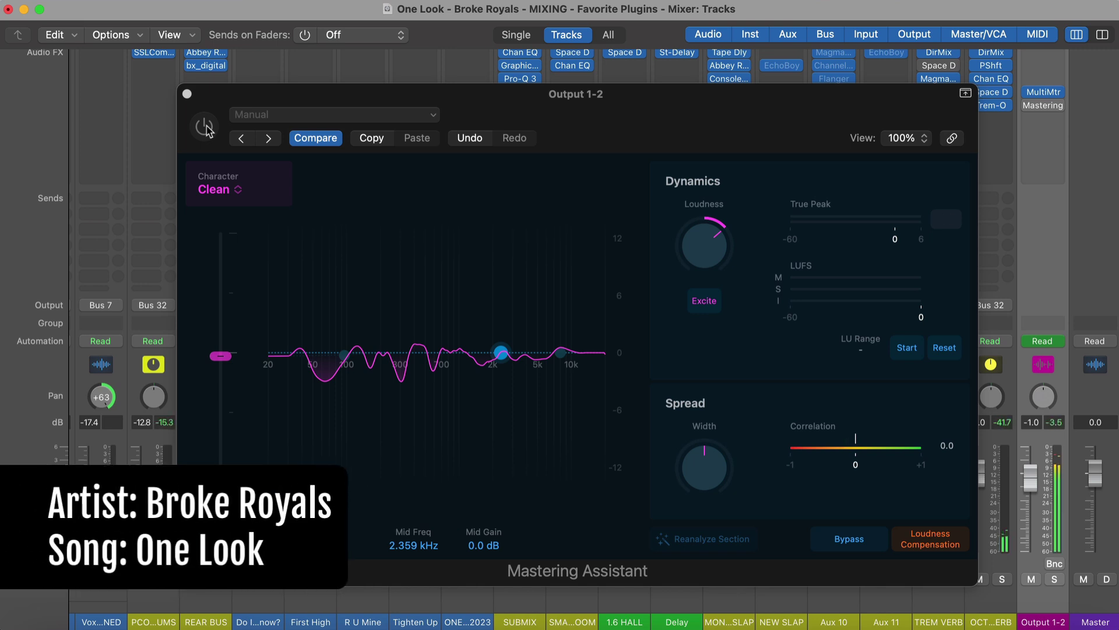
Enable Mastering Assistant on Output 1-2, try then reset low and mid EQ boosts, and raise Auto EQ to 102%.
{"action": "left_click", "coordinate": [214, 104]}
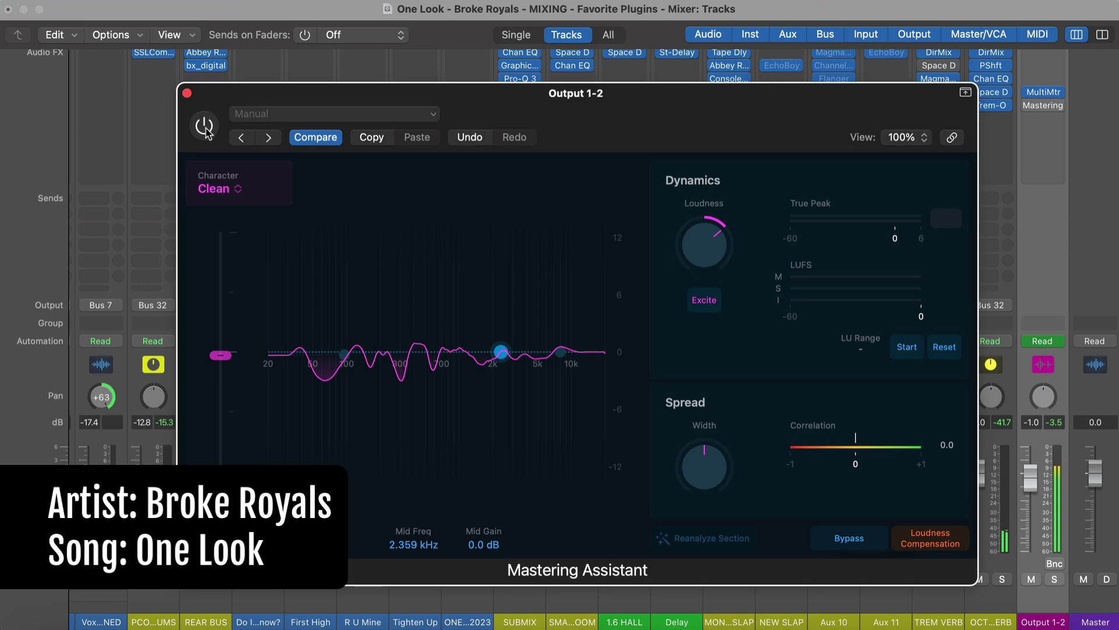
{"action": "left_click", "coordinate": [205, 126]}
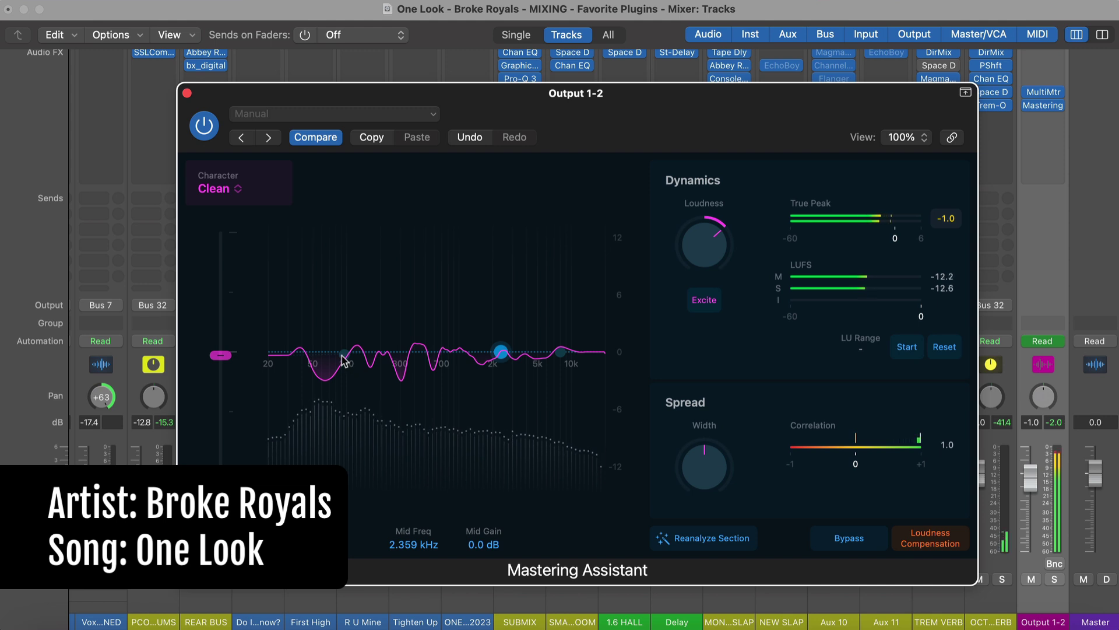
{"action": "mouse_move", "coordinate": [342, 358]}
{"action": "left_mouse_down"}
{"action": "mouse_move", "coordinate": [340, 328]}
{"action": "mouse_move", "coordinate": [341, 352]}
{"action": "left_mouse_up"}
{"action": "mouse_move", "coordinate": [501, 352]}
{"action": "left_mouse_down"}
{"action": "mouse_move", "coordinate": [513, 327]}
{"action": "mouse_move", "coordinate": [509, 352]}
{"action": "left_mouse_up"}
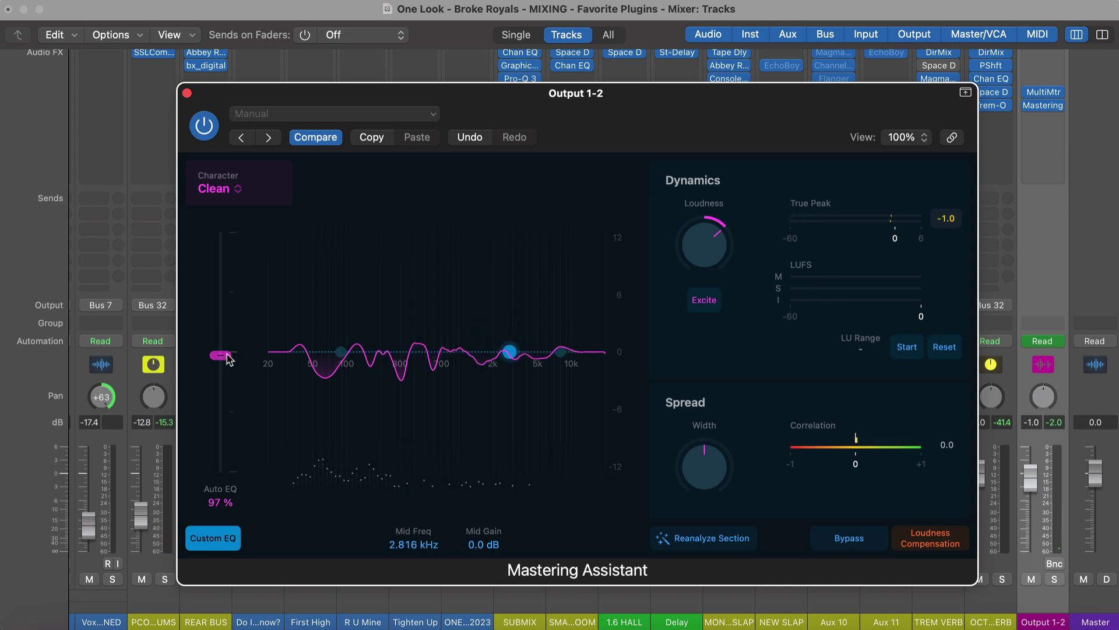
{"action": "mouse_move", "coordinate": [228, 355]}
{"action": "left_mouse_down"}
{"action": "mouse_move", "coordinate": [236, 248]}
{"action": "mouse_move", "coordinate": [229, 453]}
{"action": "mouse_move", "coordinate": [238, 350]}
{"action": "left_mouse_up"}
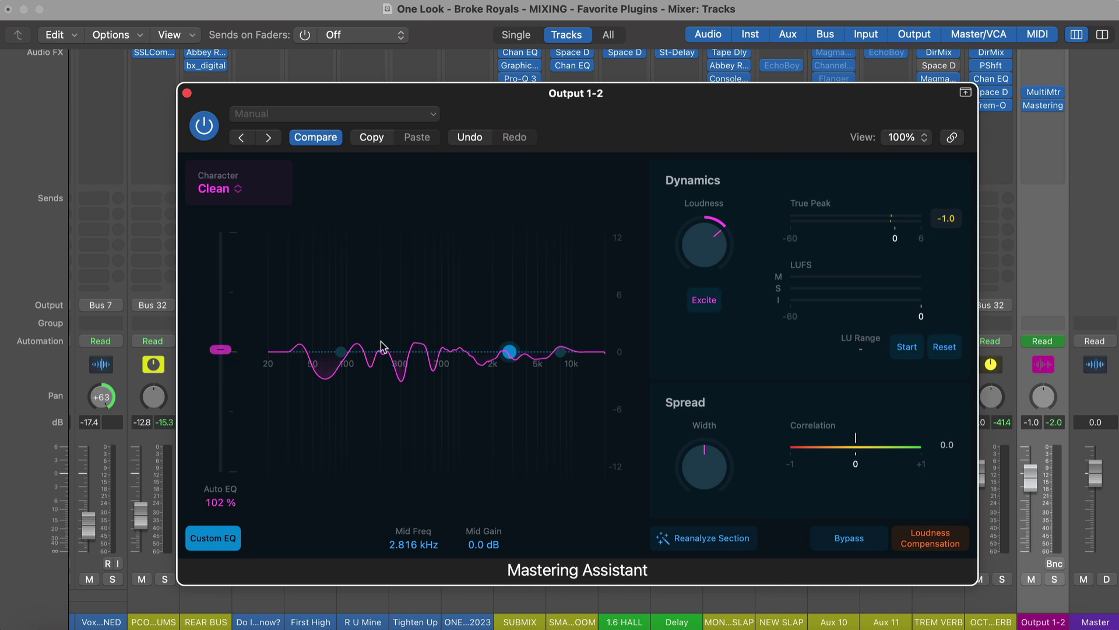